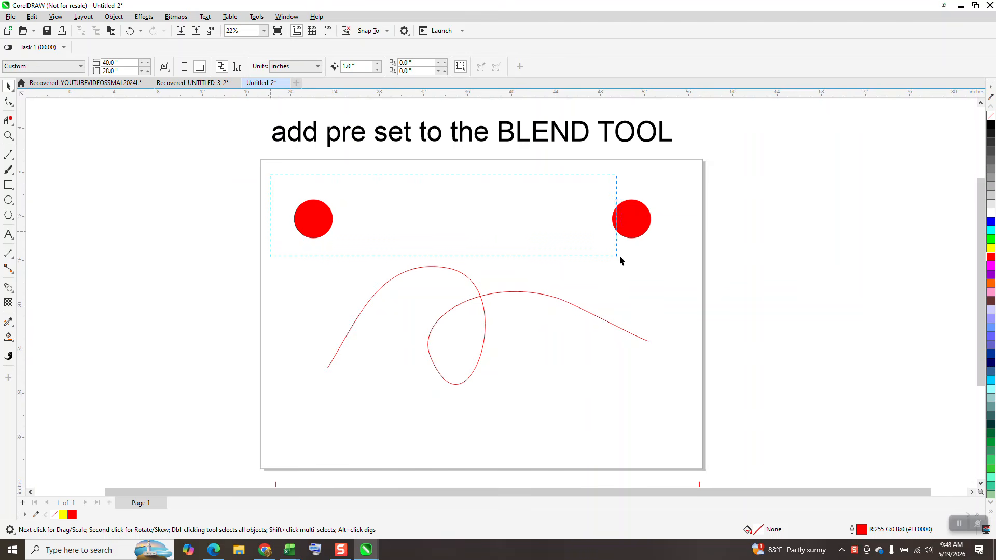
- Move the right-hand red circle off the page to the right and blend both circles with the 200 preset
{"action": "left_click", "coordinate": [662, 260]}
{"action": "left_click_drag", "start_coordinate": [637, 223], "coordinate": [848, 229]}
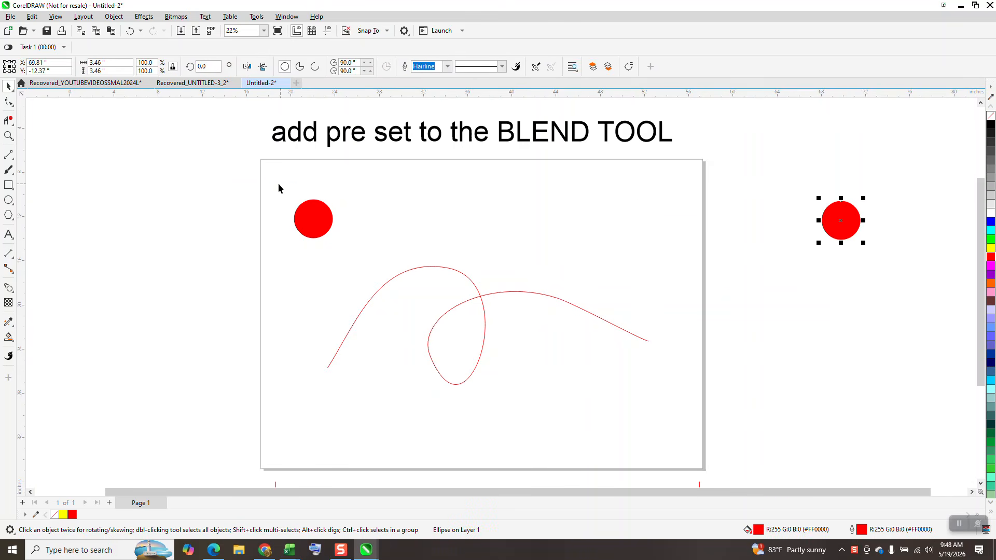
{"action": "left_click_drag", "start_coordinate": [705, 260], "coordinate": [894, 266]}
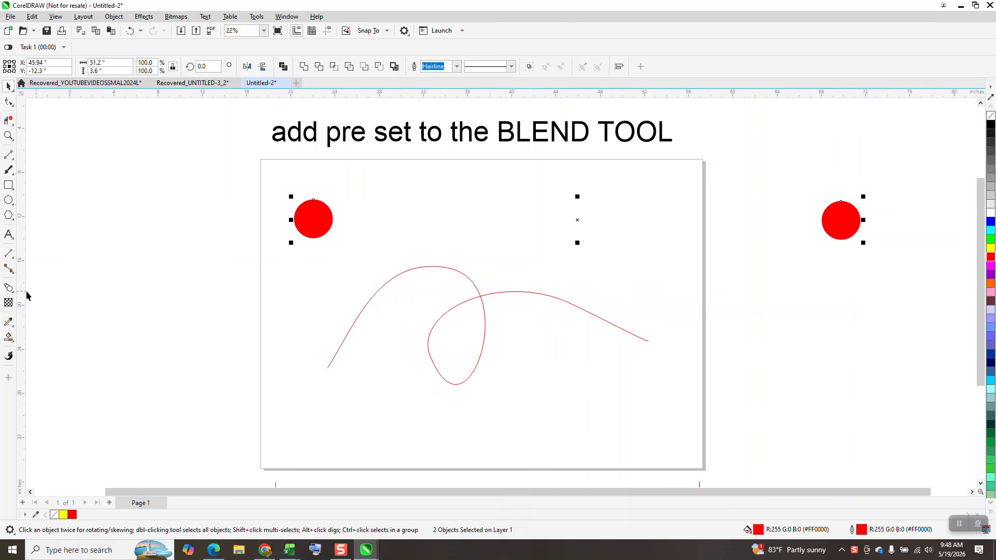
{"action": "left_click", "coordinate": [13, 294]}
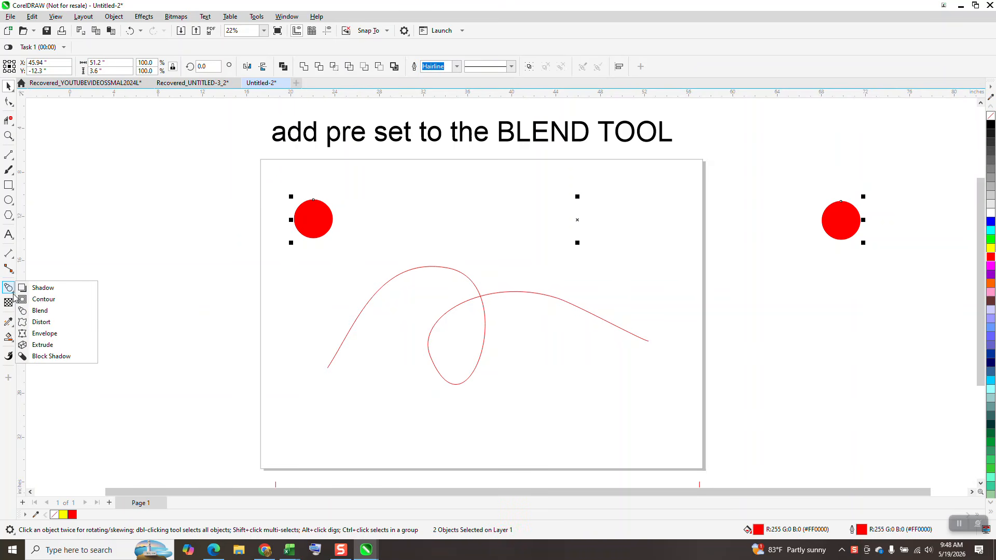
{"action": "left_click", "coordinate": [37, 311]}
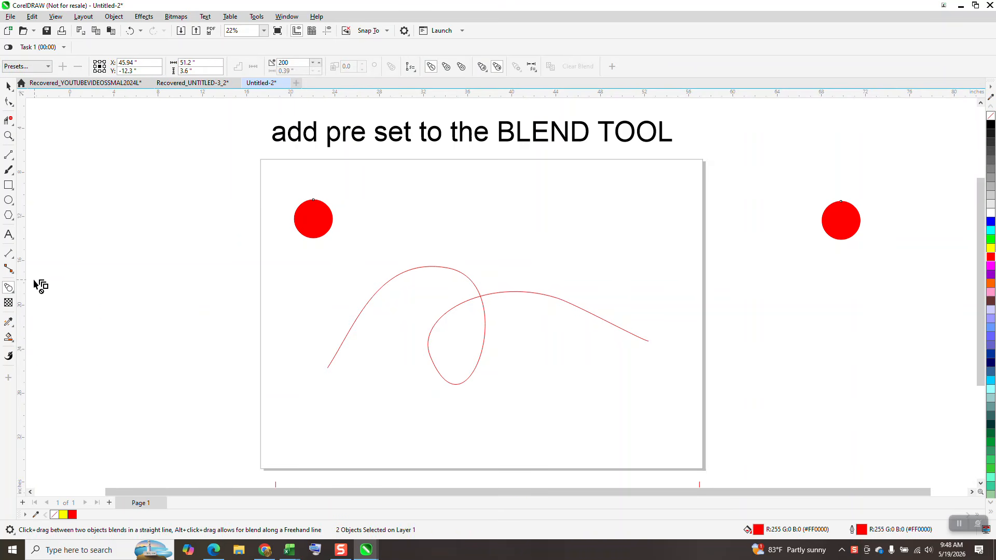
{"action": "left_click", "coordinate": [48, 67]}
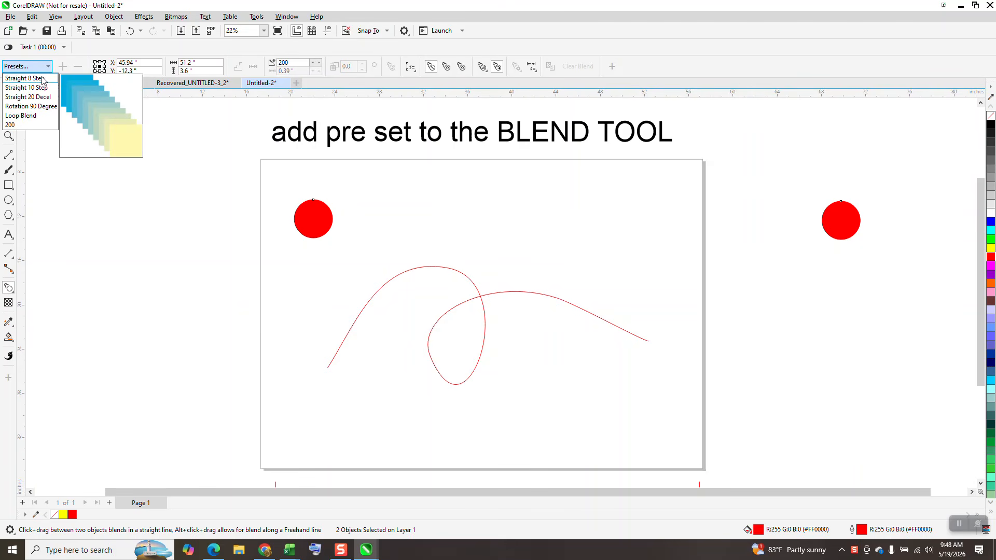
{"action": "left_click", "coordinate": [11, 125]}
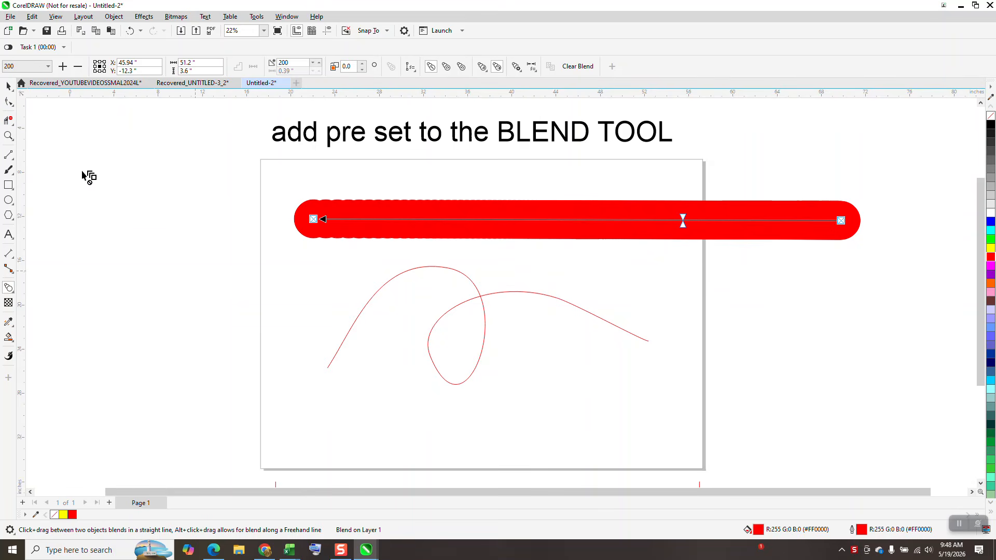
- Delete the blended red circles
{"action": "left_click", "coordinate": [9, 86]}
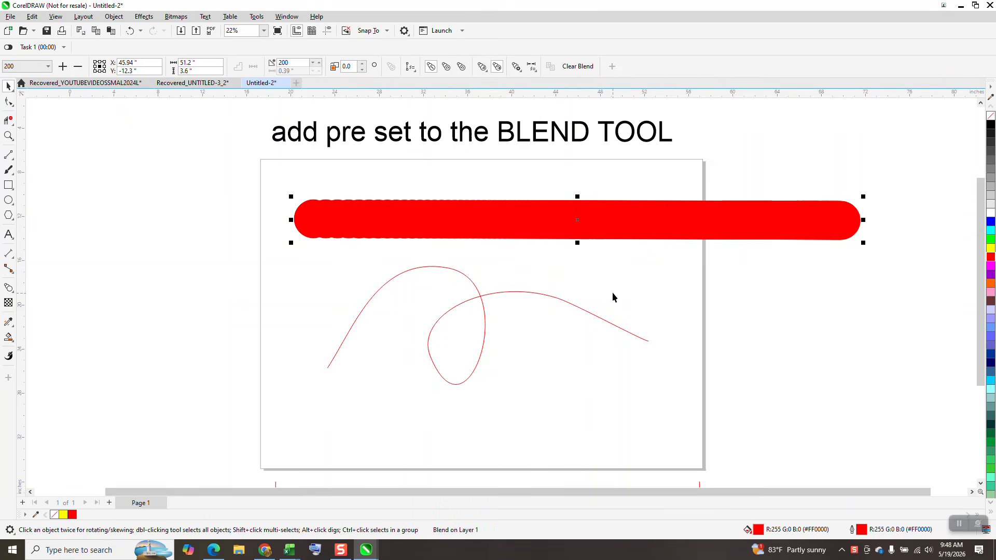
{"action": "key", "text": "Delete"}
- Blend the two vertical lines below the page with the Straight 8 Step preset, changing it to Straight 10 Step
{"action": "scroll", "coordinate": [410, 278], "scroll_direction": "down", "scroll_amount": 5}
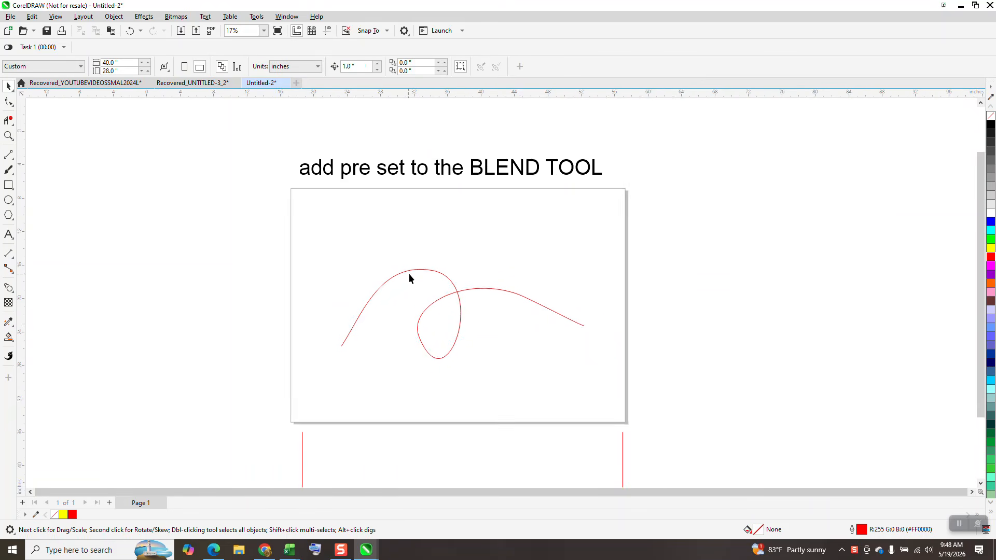
{"action": "left_click_drag", "start_coordinate": [377, 357], "coordinate": [529, 382]}
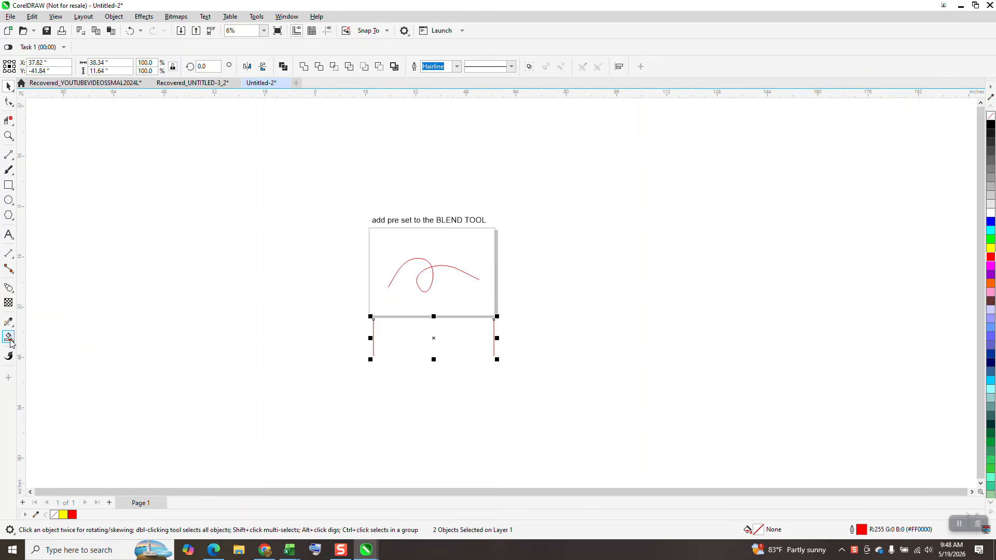
{"action": "left_click", "coordinate": [8, 288]}
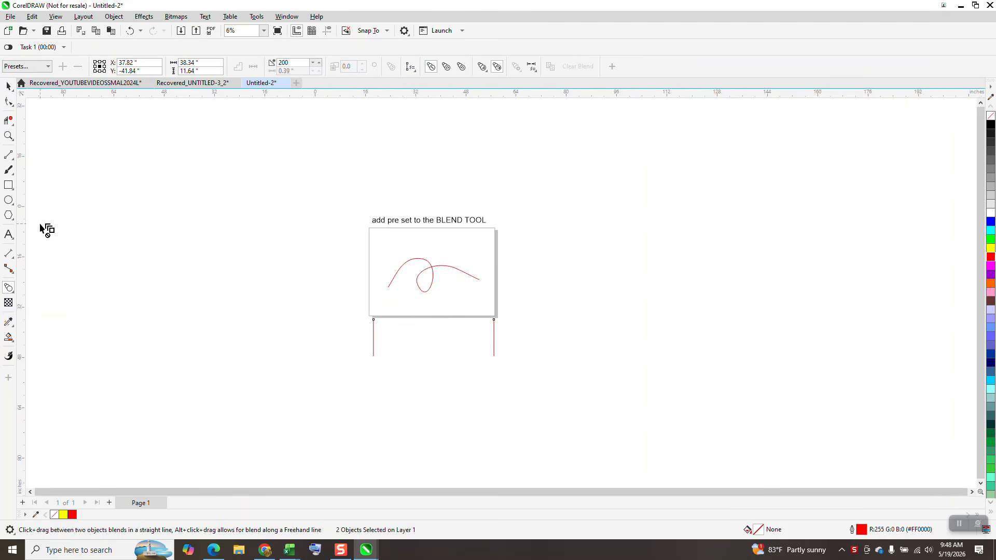
{"action": "left_click", "coordinate": [50, 69]}
{"action": "left_click", "coordinate": [37, 78]}
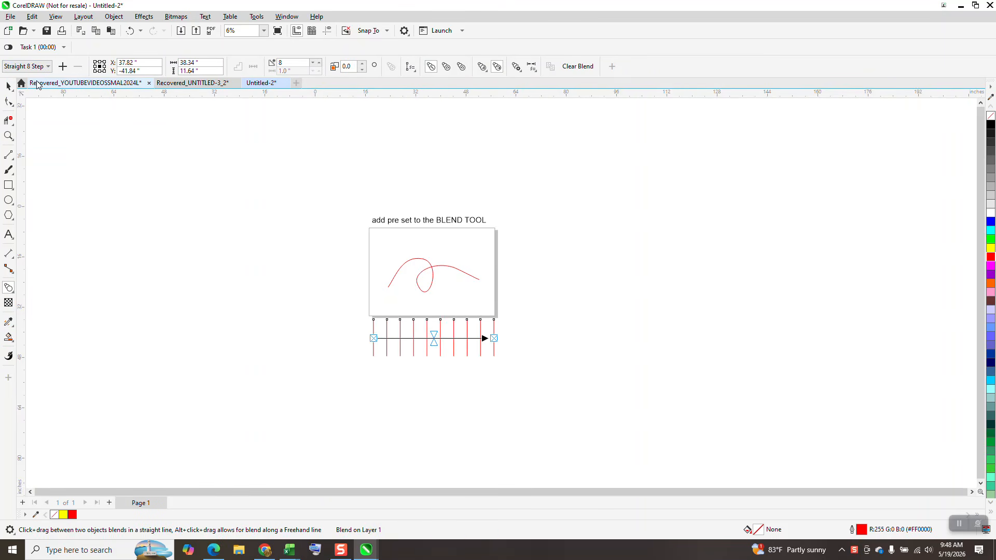
{"action": "left_click", "coordinate": [48, 66]}
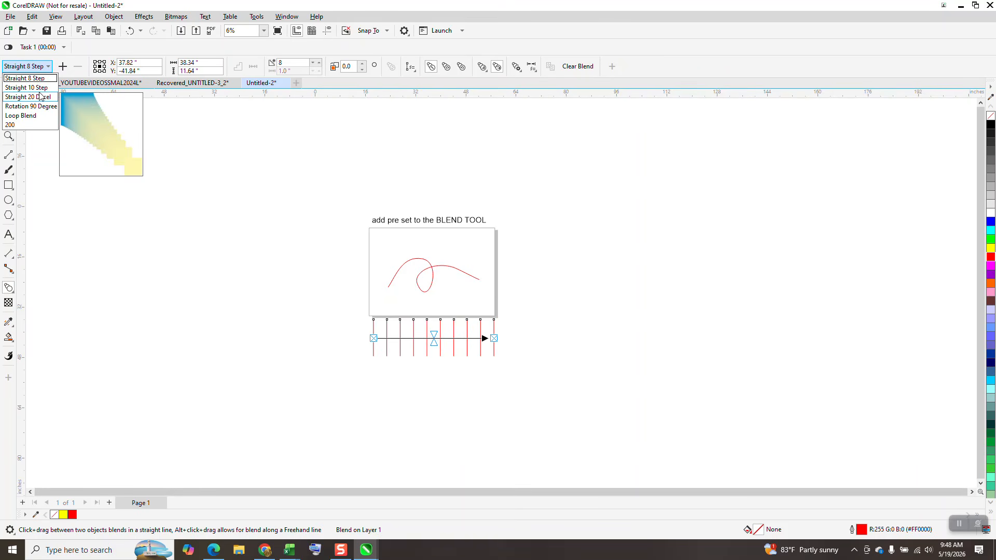
{"action": "left_click", "coordinate": [40, 89]}
- Switch the line blend to the 200 preset and shift its acceleration to about the middle
{"action": "left_click", "coordinate": [48, 66]}
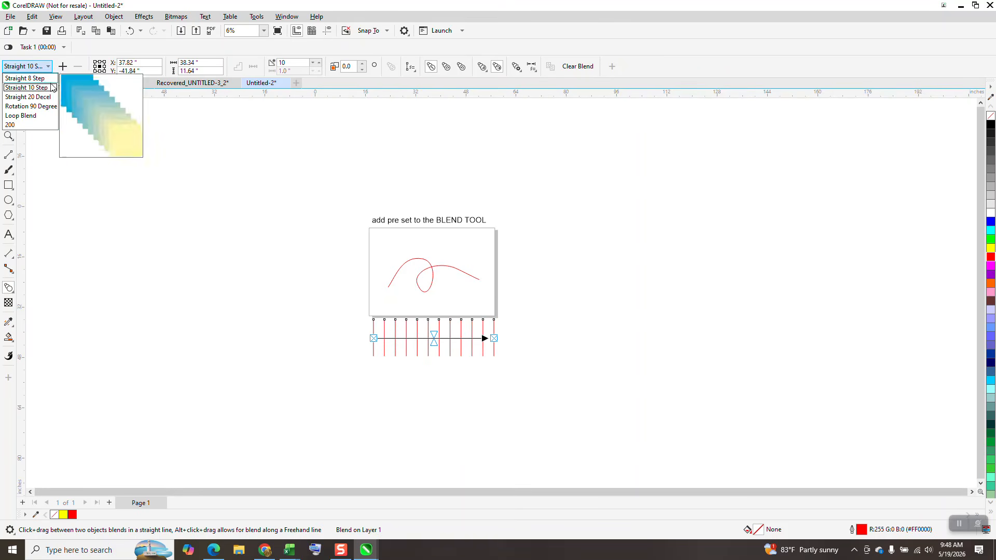
{"action": "left_click", "coordinate": [27, 125]}
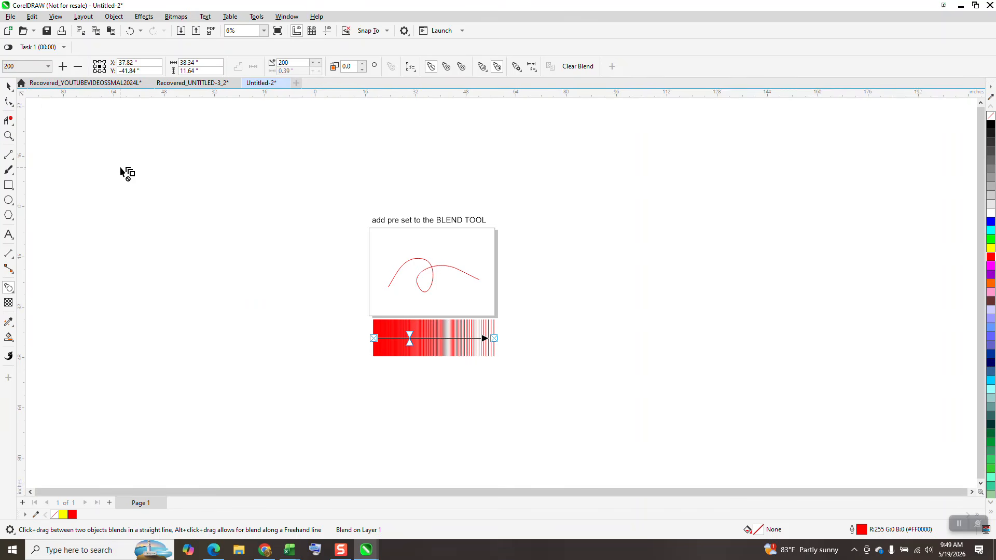
{"action": "left_click_drag", "start_coordinate": [410, 340], "coordinate": [433, 343]}
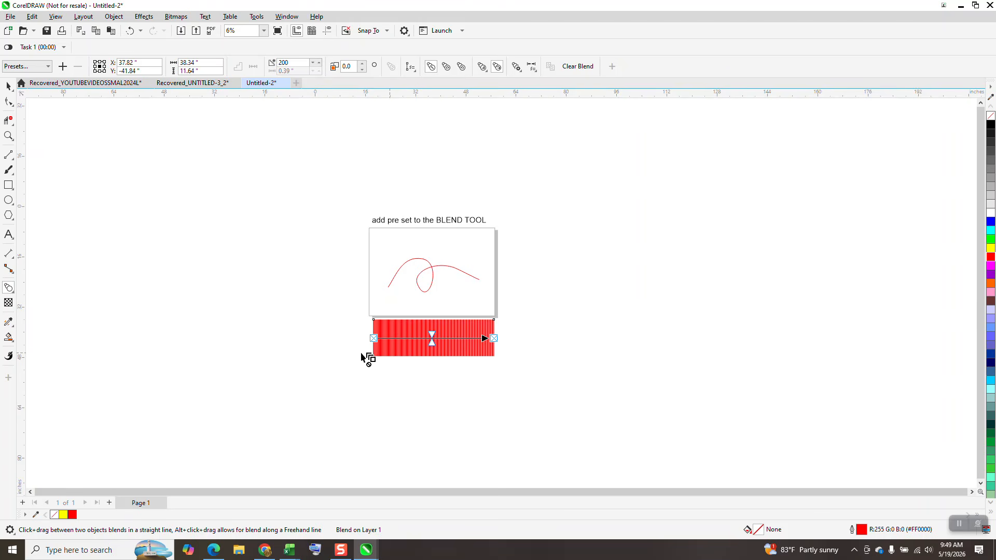
{"action": "key", "text": "space"}
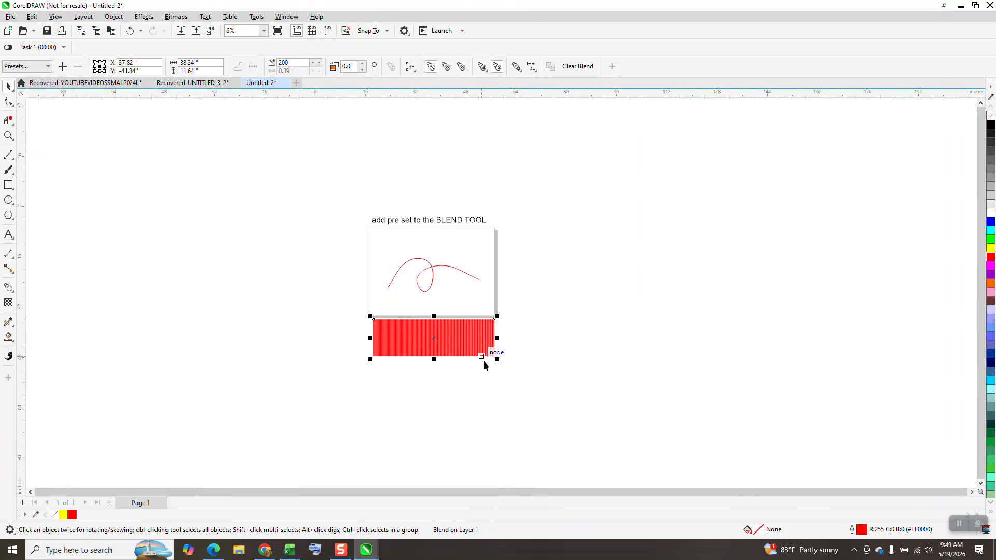
- Undo the preset blends on the two vertical lines, back to the unblended pair
{"action": "left_click", "coordinate": [129, 31]}
{"action": "left_click", "coordinate": [129, 30]}
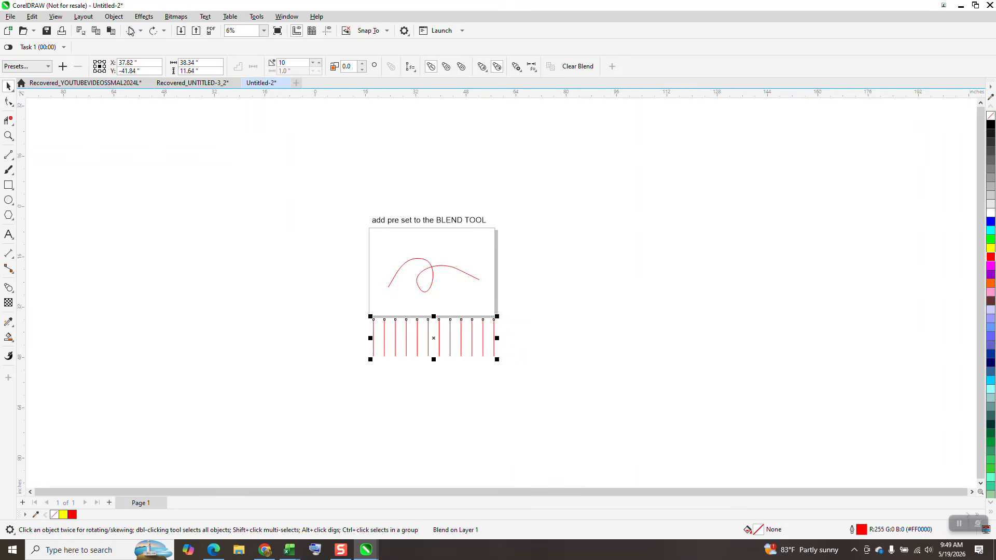
{"action": "left_click", "coordinate": [129, 30]}
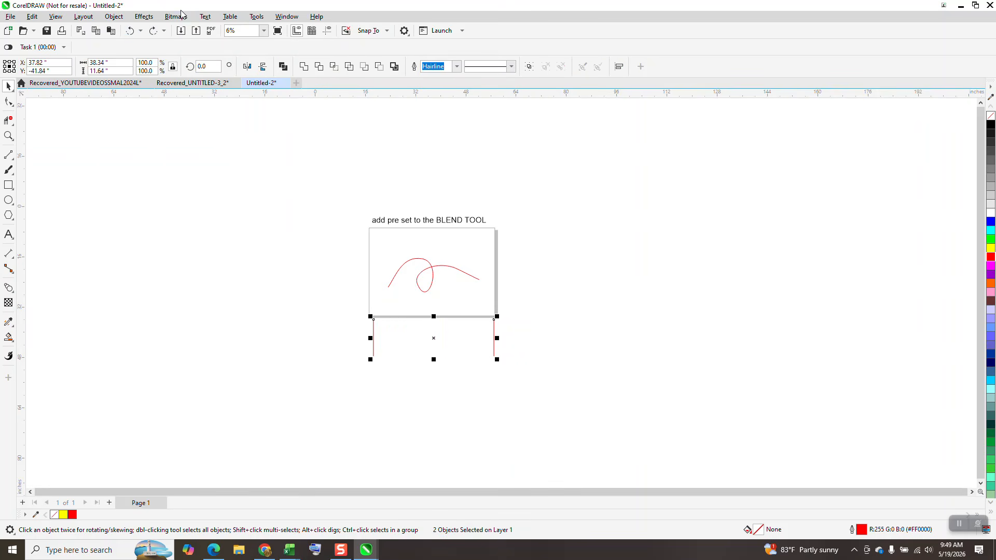
- Blend the two vertical lines with 500 steps and save the blend as a preset named 500
{"action": "left_click", "coordinate": [144, 17]}
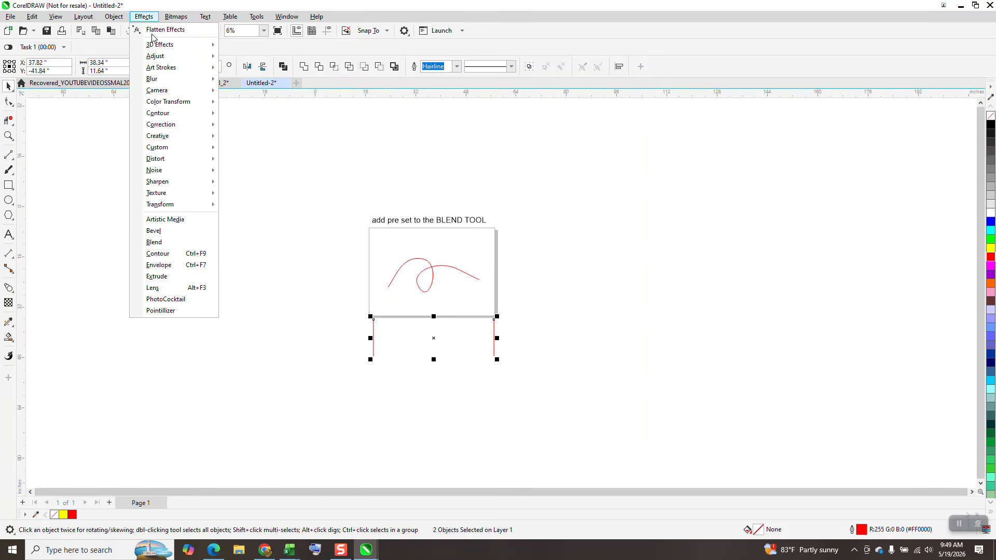
{"action": "left_click", "coordinate": [154, 242]}
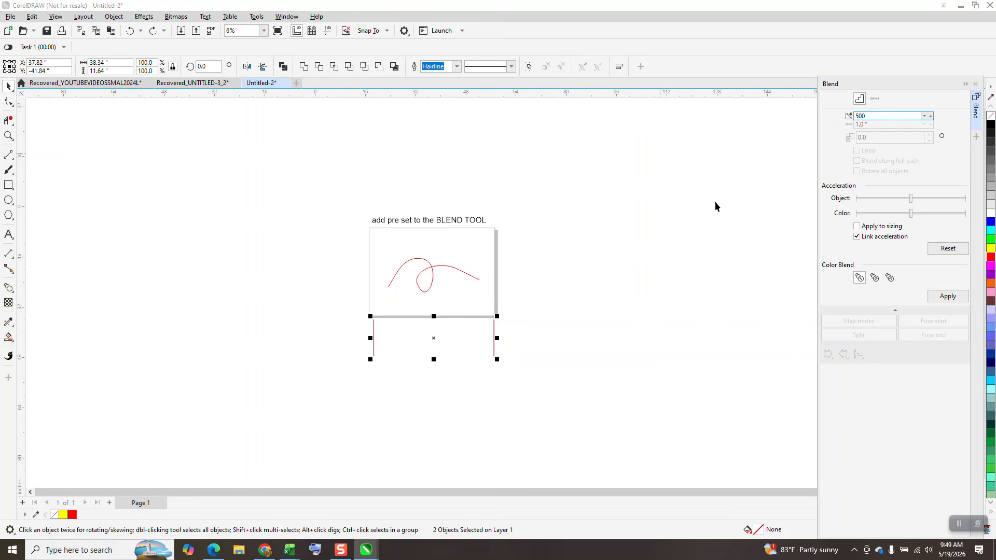
{"action": "left_click", "coordinate": [930, 298]}
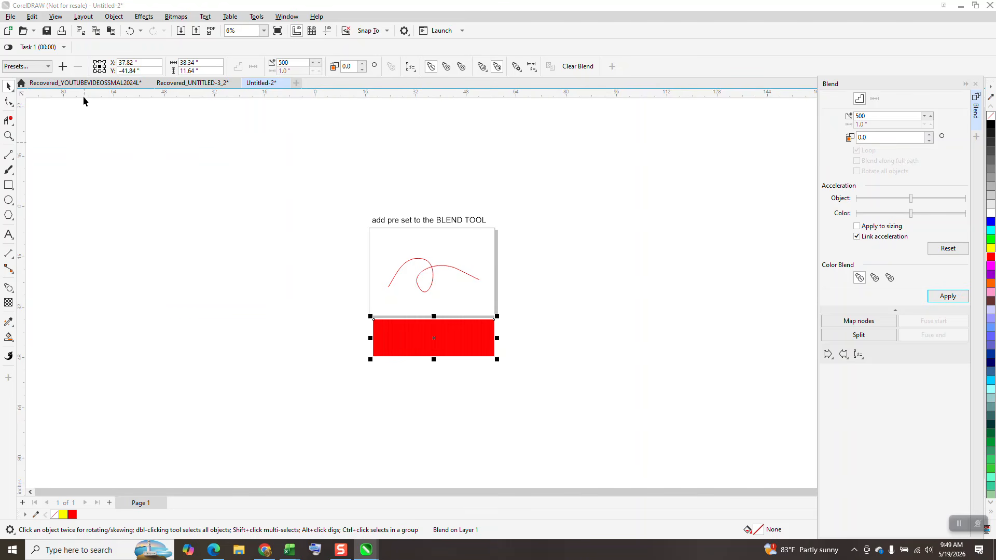
{"action": "left_click", "coordinate": [63, 67]}
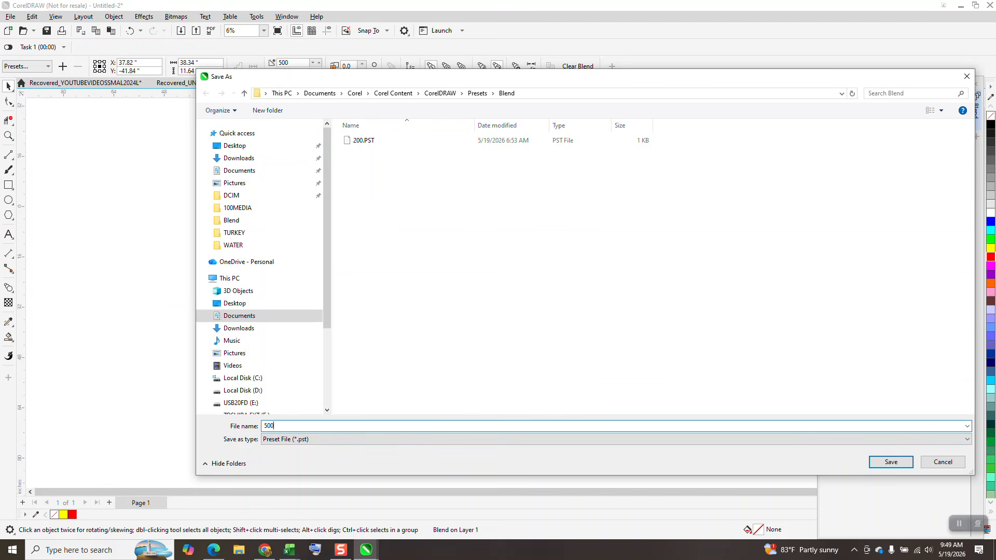
{"action": "left_click", "coordinate": [889, 462]}
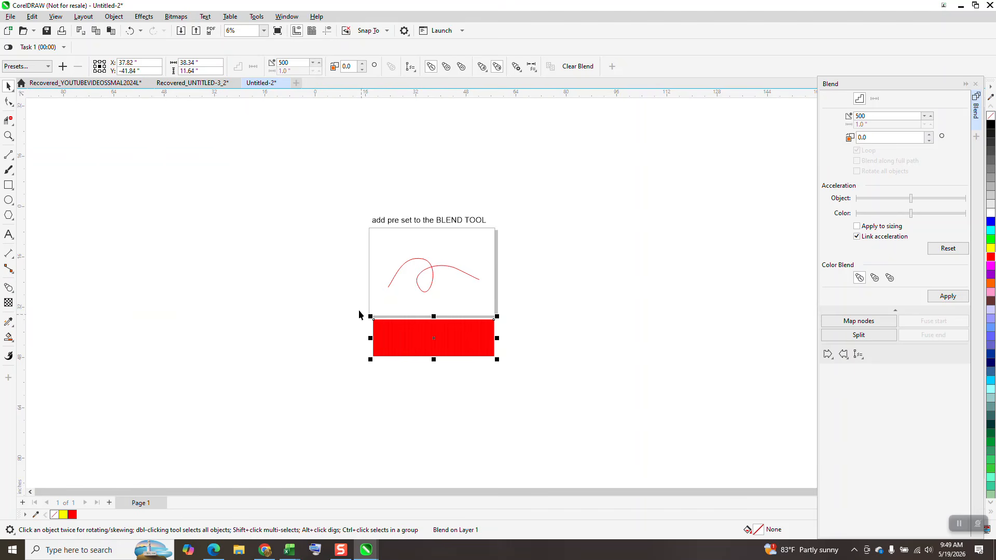
- Undo the 500-step blend, reselect the two lines and close the Blend docker
{"action": "left_click", "coordinate": [130, 30]}
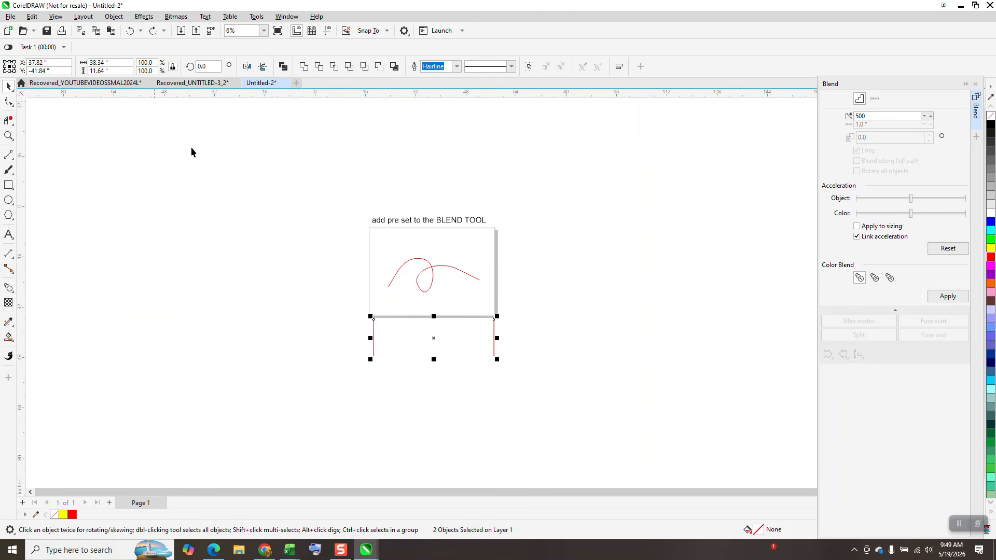
{"action": "left_click", "coordinate": [313, 300]}
{"action": "left_click_drag", "start_coordinate": [313, 300], "coordinate": [612, 403]}
{"action": "left_click", "coordinate": [975, 84]}
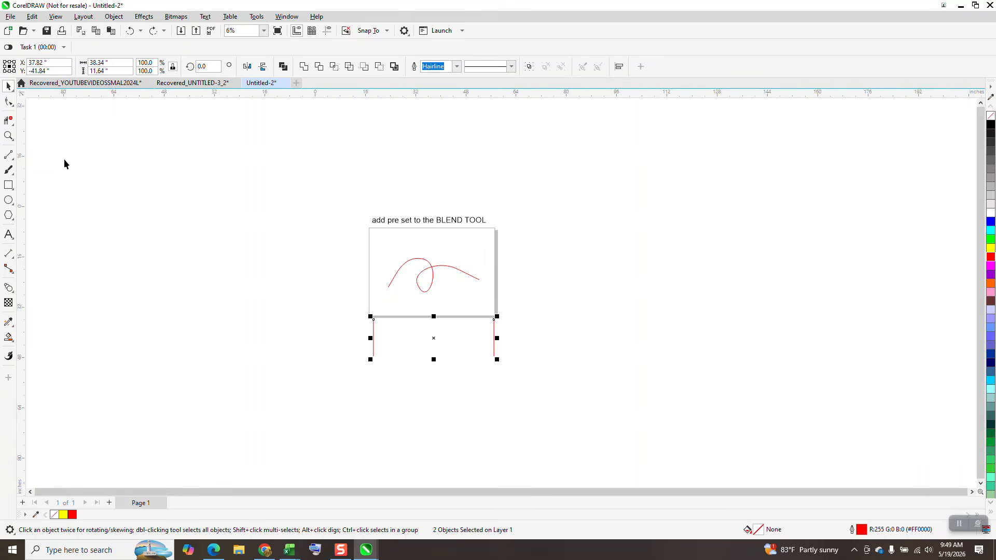
- Blend the two selected vertical lines with the saved 500 preset
{"action": "left_click", "coordinate": [13, 291]}
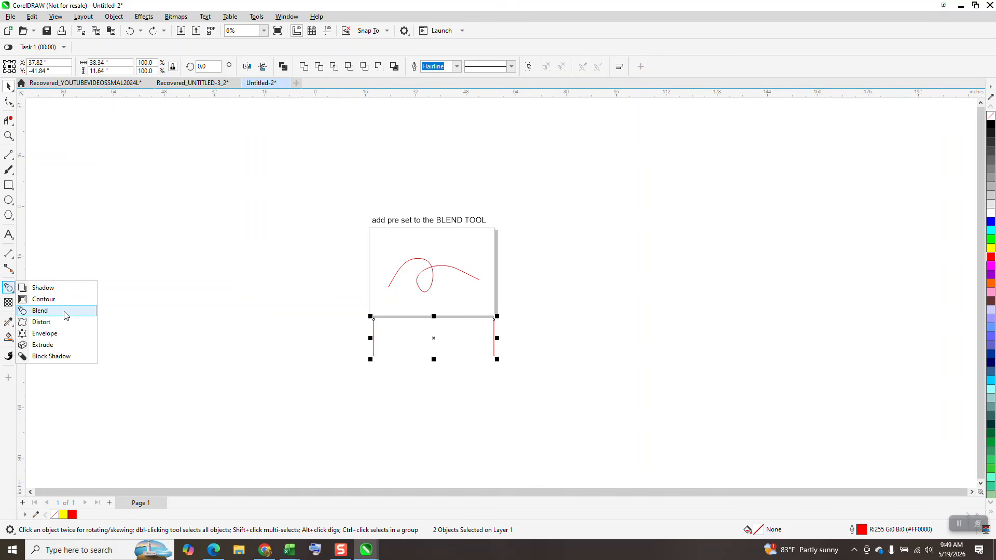
{"action": "left_click", "coordinate": [47, 311]}
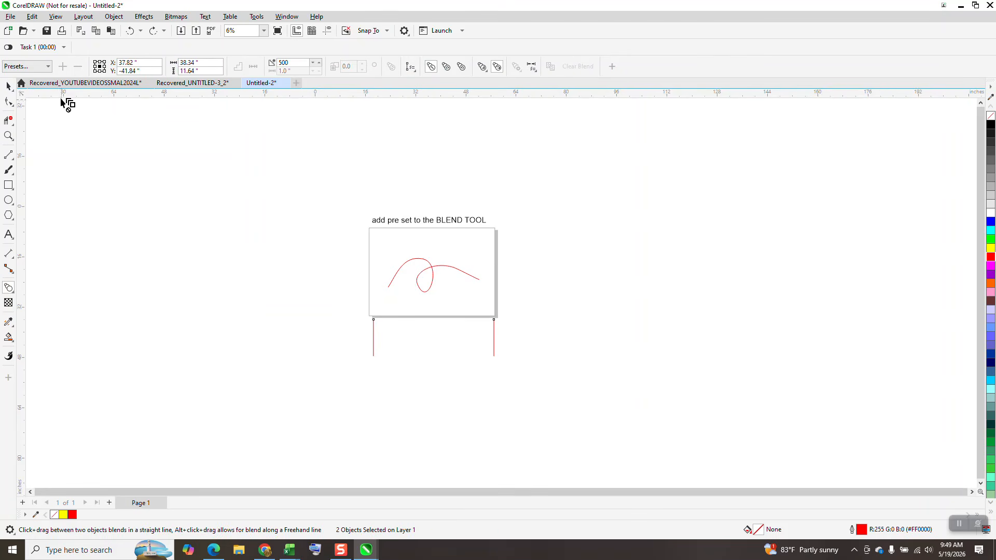
{"action": "left_click", "coordinate": [47, 66]}
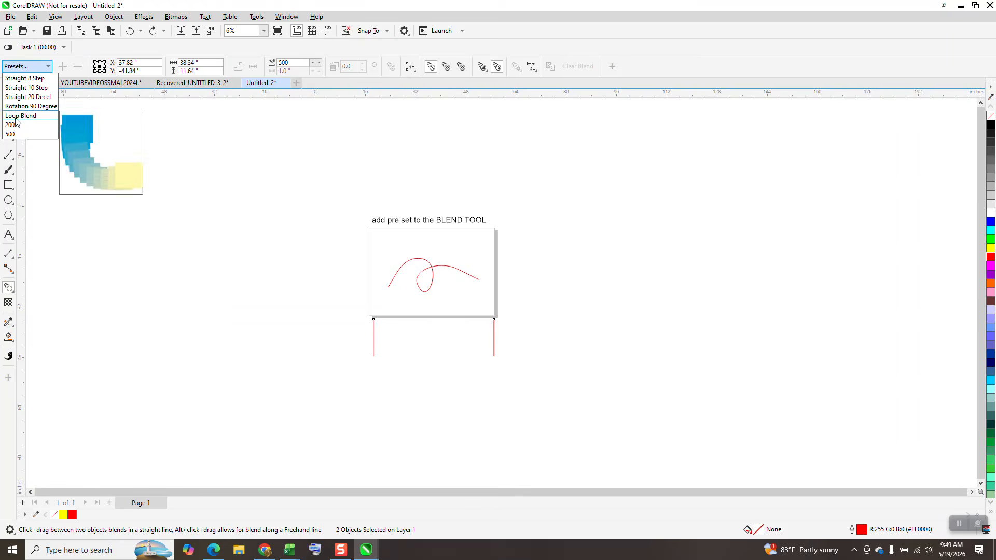
{"action": "left_click", "coordinate": [10, 134]}
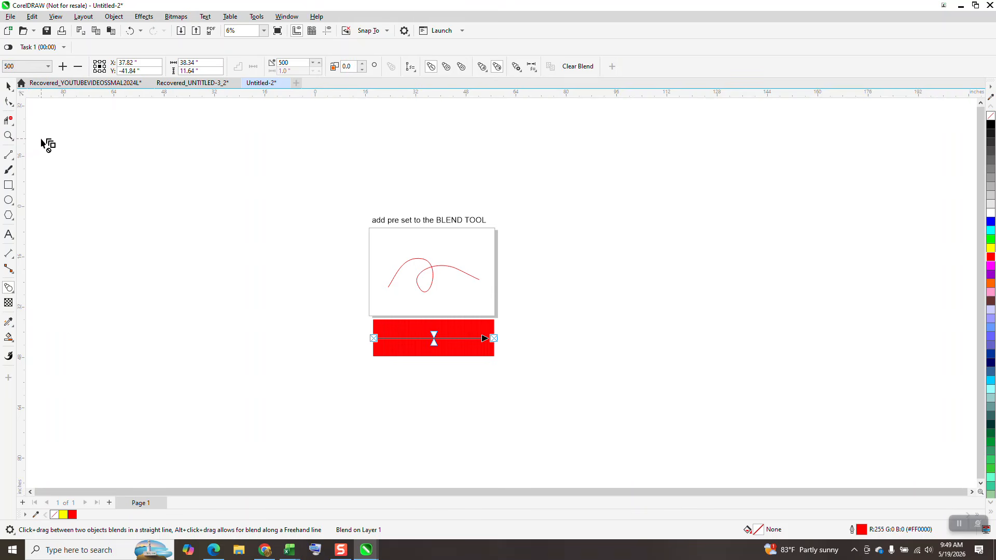
- Draw a vertical line about 9.5 inches long in the empty area below the blended lines
{"action": "left_click", "coordinate": [8, 135]}
{"action": "left_click_drag", "start_coordinate": [360, 293], "coordinate": [519, 377]}
{"action": "right_click", "coordinate": [420, 289]}
{"action": "left_click_drag", "start_coordinate": [305, 249], "coordinate": [430, 335]}
{"action": "scroll", "coordinate": [401, 300], "scroll_direction": "down", "scroll_amount": 6}
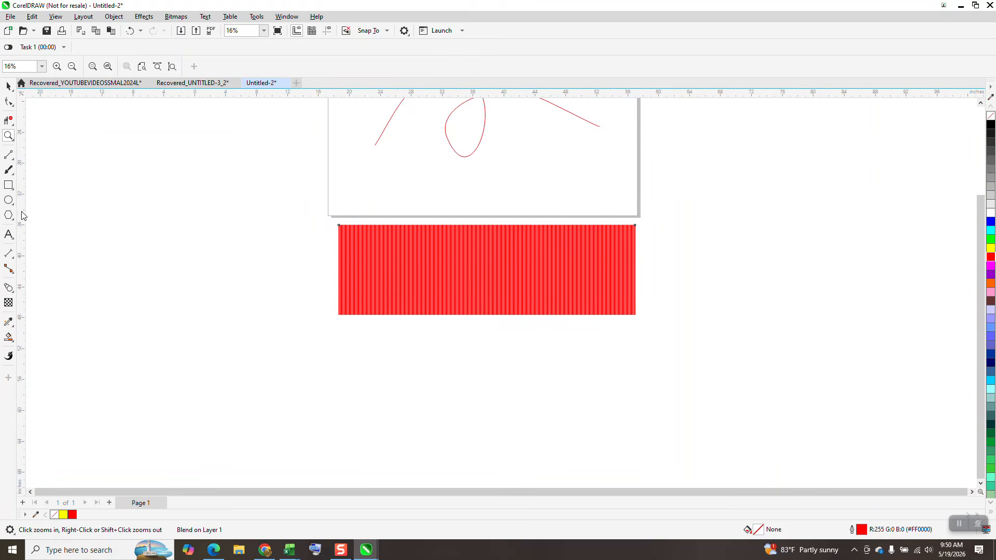
{"action": "left_click_drag", "start_coordinate": [387, 343], "coordinate": [397, 415]}
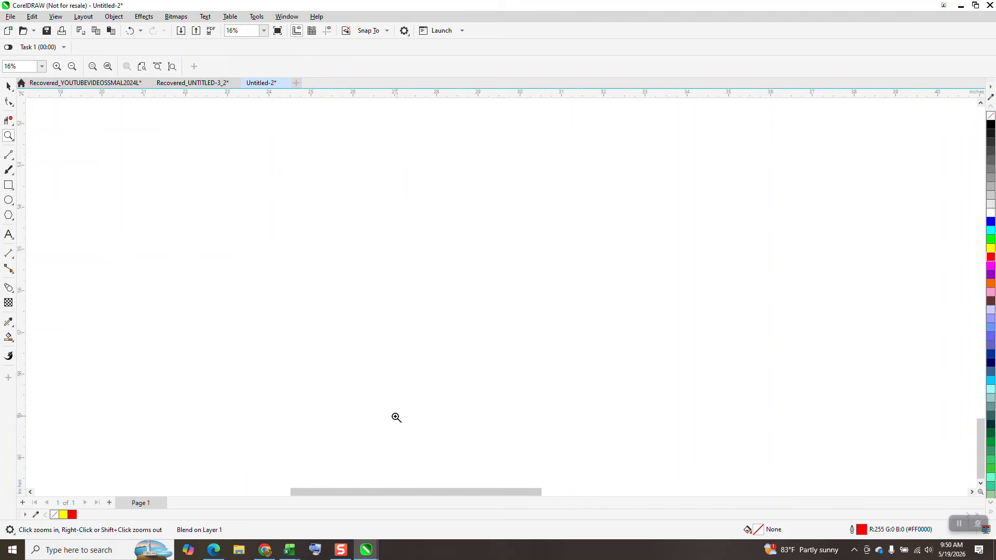
{"action": "scroll", "coordinate": [84, 269], "scroll_direction": "down", "scroll_amount": 1}
{"action": "left_click", "coordinate": [8, 155]}
{"action": "left_click_drag", "start_coordinate": [290, 176], "coordinate": [275, 379]}
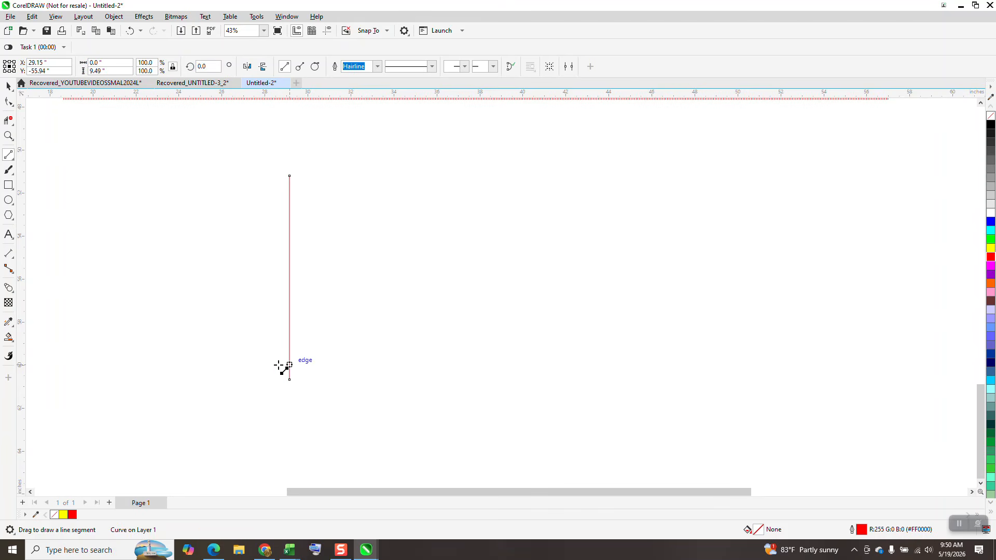
- Copy the new vertical line about 25 inches to the right and move the original about 2 inches left
{"action": "left_click", "coordinate": [10, 87]}
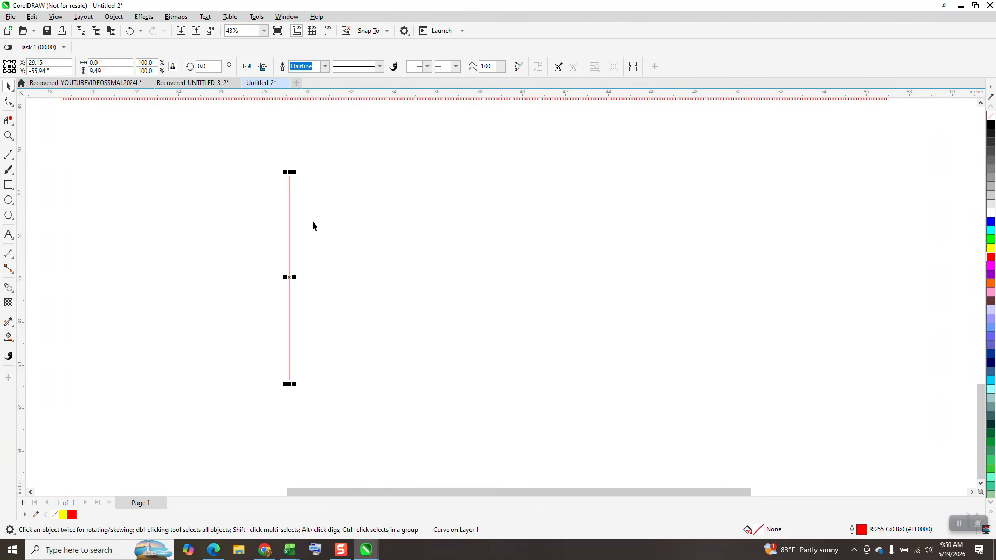
{"action": "left_click_drag", "start_coordinate": [294, 280], "coordinate": [836, 305]}
{"action": "left_click_drag", "start_coordinate": [286, 280], "coordinate": [244, 299]}
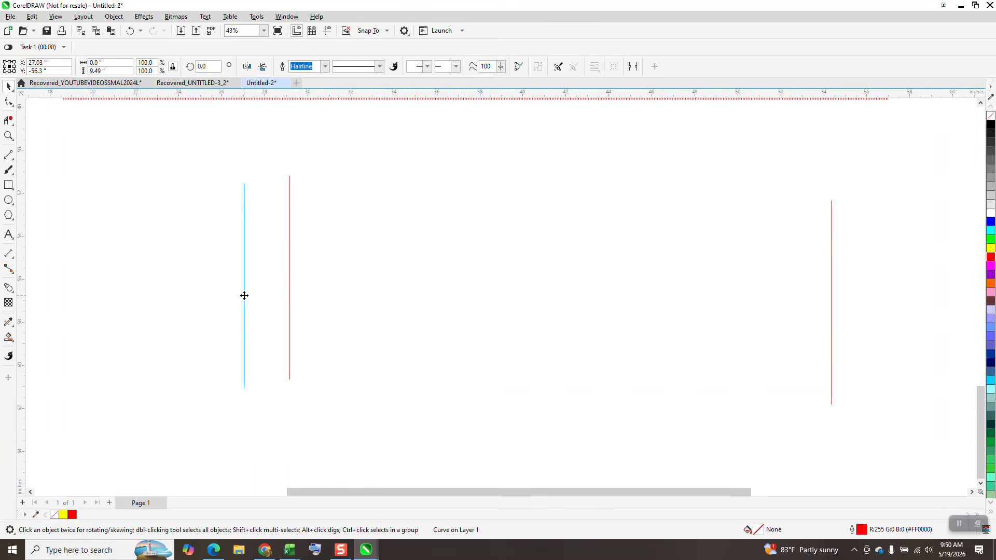
- Align the two lower vertical lines to the same height and blend them with the 500 preset
{"action": "left_click_drag", "start_coordinate": [181, 155], "coordinate": [932, 457]}
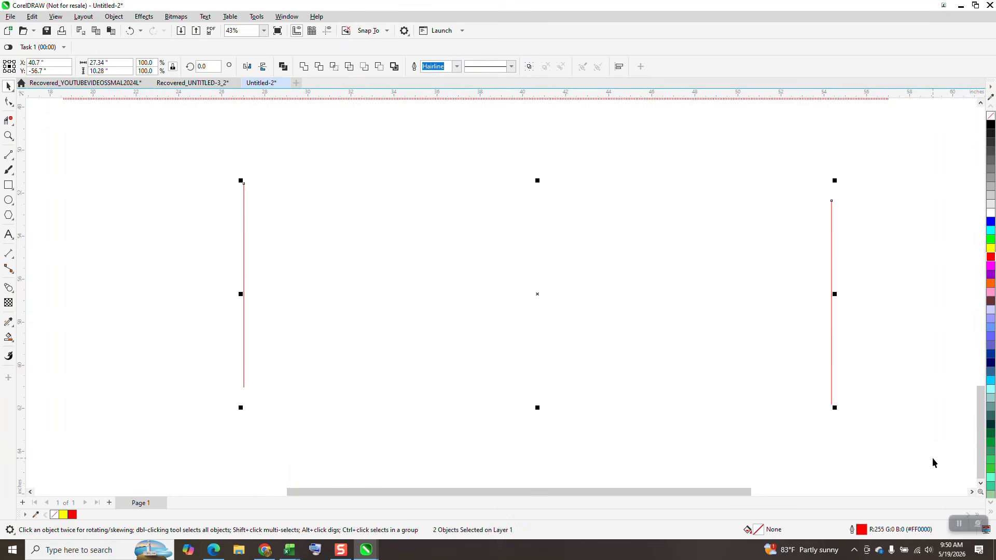
{"action": "key", "text": "e"}
{"action": "left_click", "coordinate": [9, 288]}
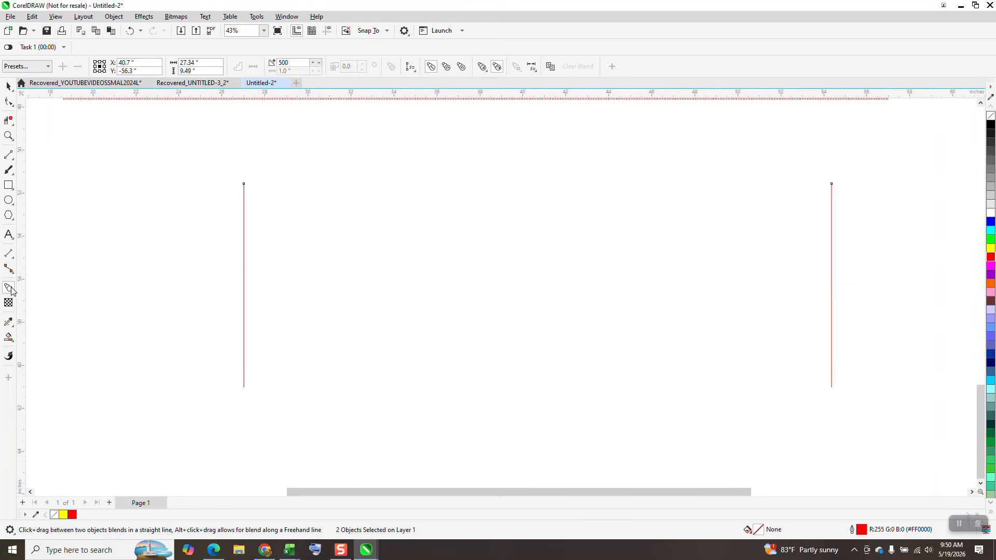
{"action": "left_click", "coordinate": [48, 66]}
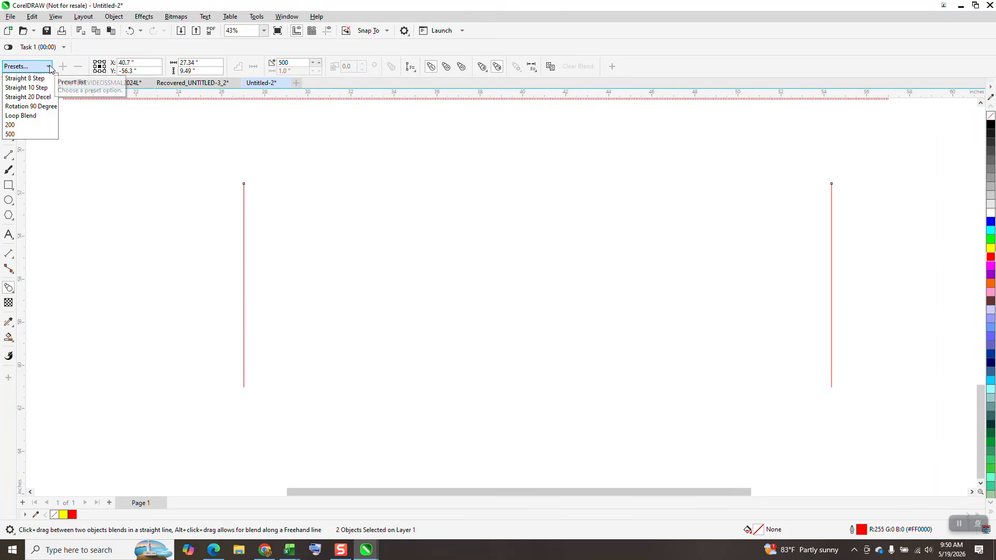
{"action": "left_click", "coordinate": [11, 134]}
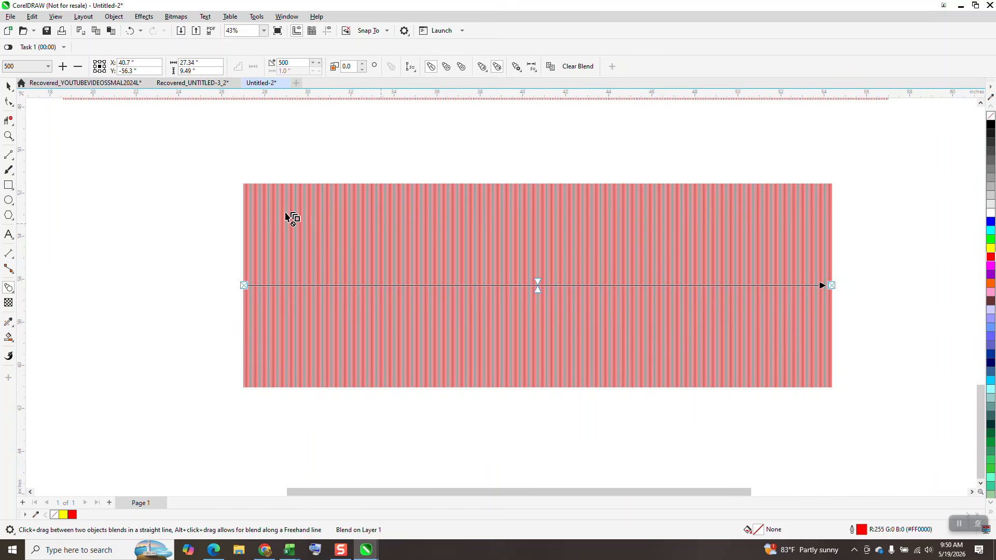
- Break the new 500-step line blend apart
{"action": "left_click", "coordinate": [9, 86]}
{"action": "left_click_drag", "start_coordinate": [209, 156], "coordinate": [891, 413]}
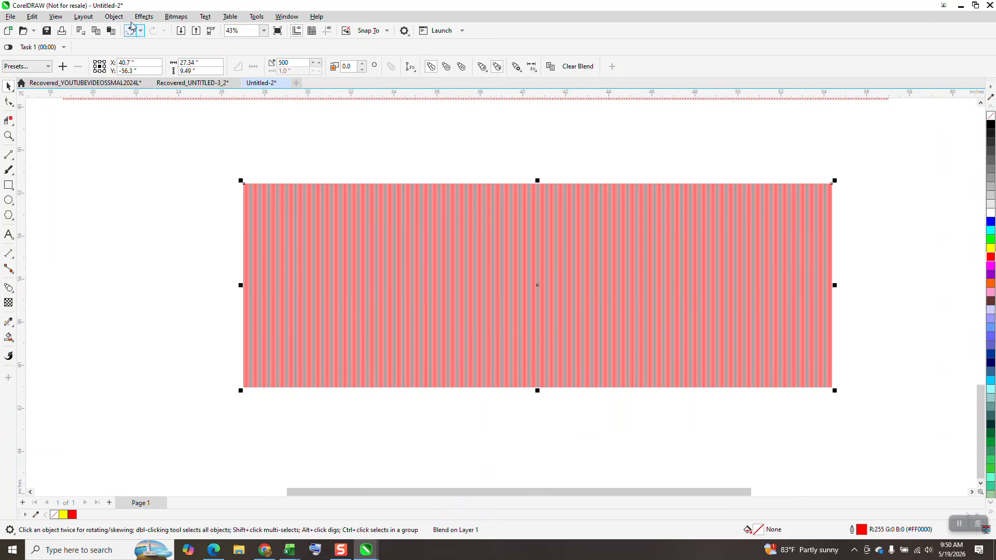
{"action": "left_click", "coordinate": [114, 17]}
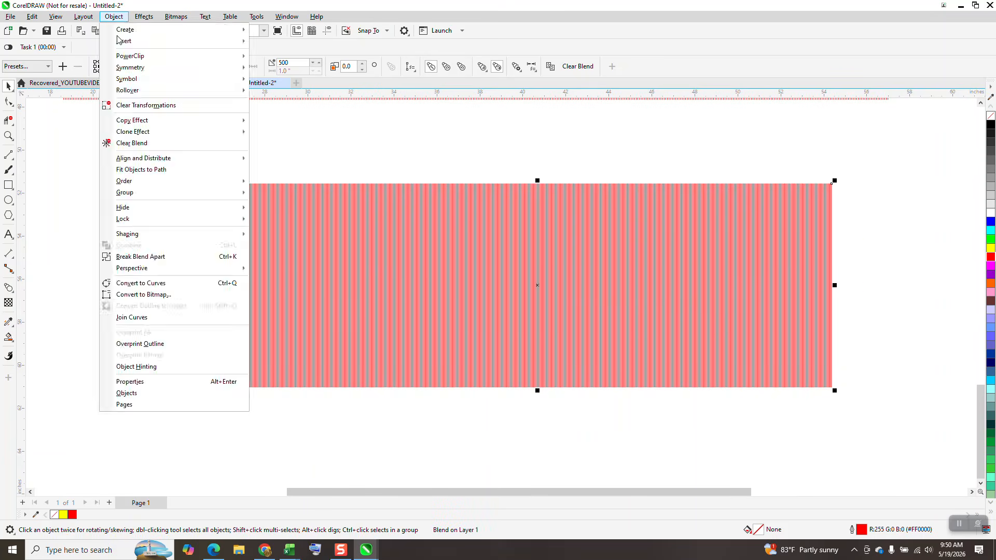
{"action": "left_click", "coordinate": [154, 256]}
- Ungroup all objects of the broken-apart blend into individual lines and select them all
{"action": "left_click_drag", "start_coordinate": [218, 154], "coordinate": [870, 445]}
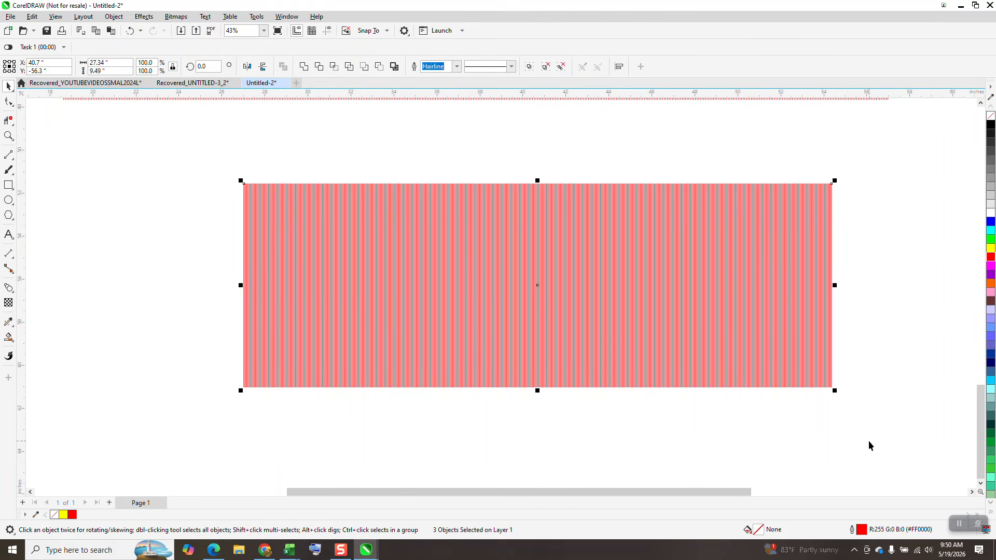
{"action": "left_click", "coordinate": [112, 20]}
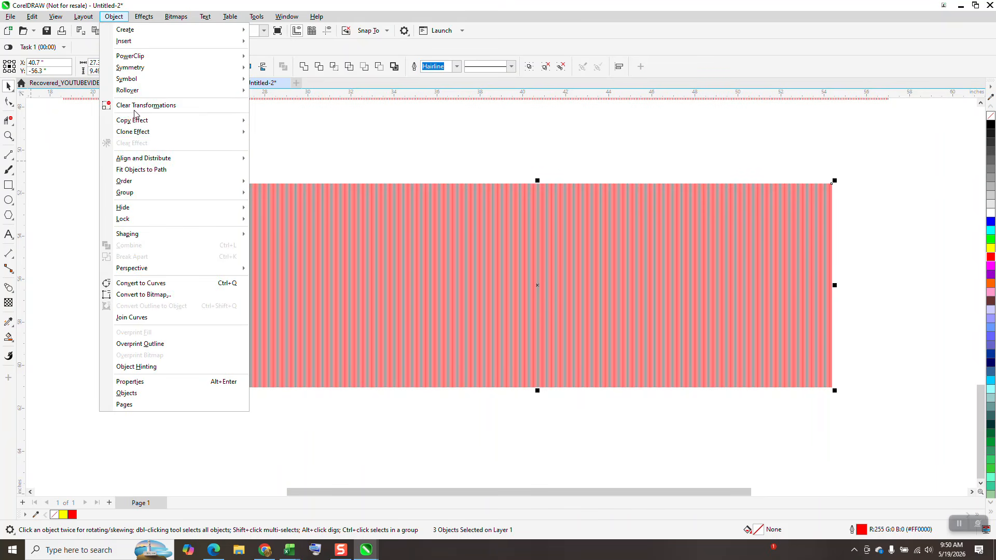
{"action": "mouse_move", "coordinate": [136, 193]}
{"action": "left_click", "coordinate": [258, 222]}
{"action": "left_click_drag", "start_coordinate": [205, 139], "coordinate": [920, 482]}
{"action": "scroll", "coordinate": [920, 482], "scroll_direction": "down", "scroll_amount": 1}
{"action": "key", "text": "ctrl+u"}
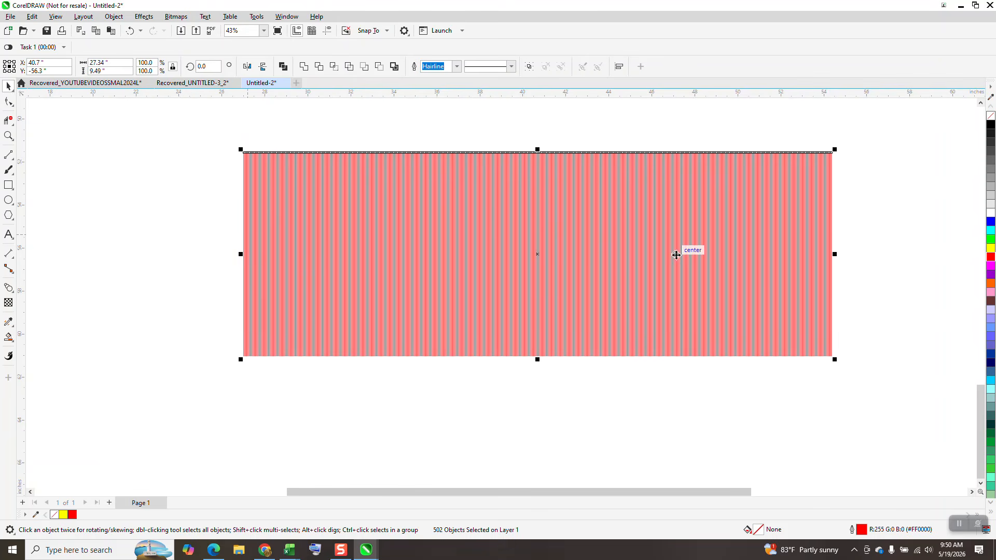
{"action": "scroll", "coordinate": [366, 254], "scroll_direction": "down", "scroll_amount": 3}
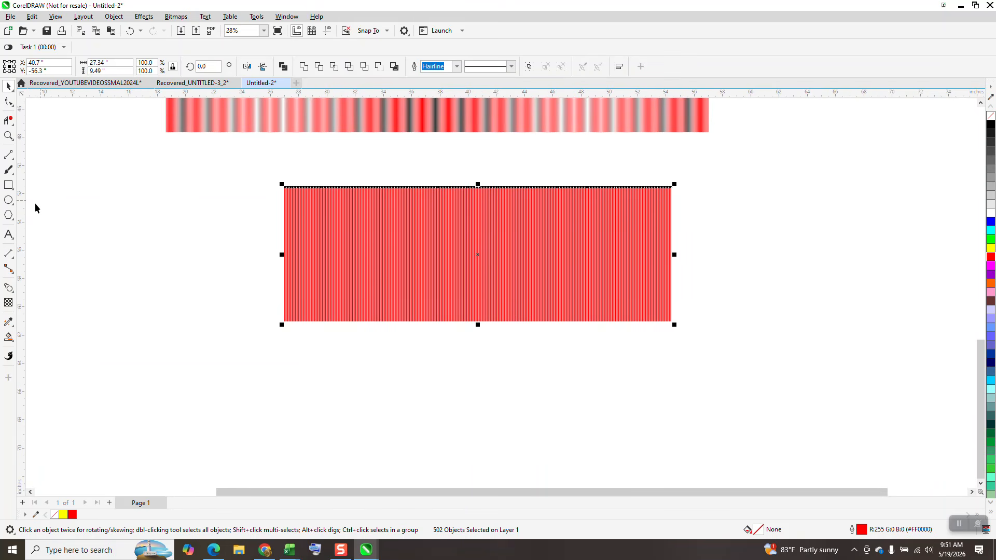
{"action": "left_click", "coordinate": [9, 288]}
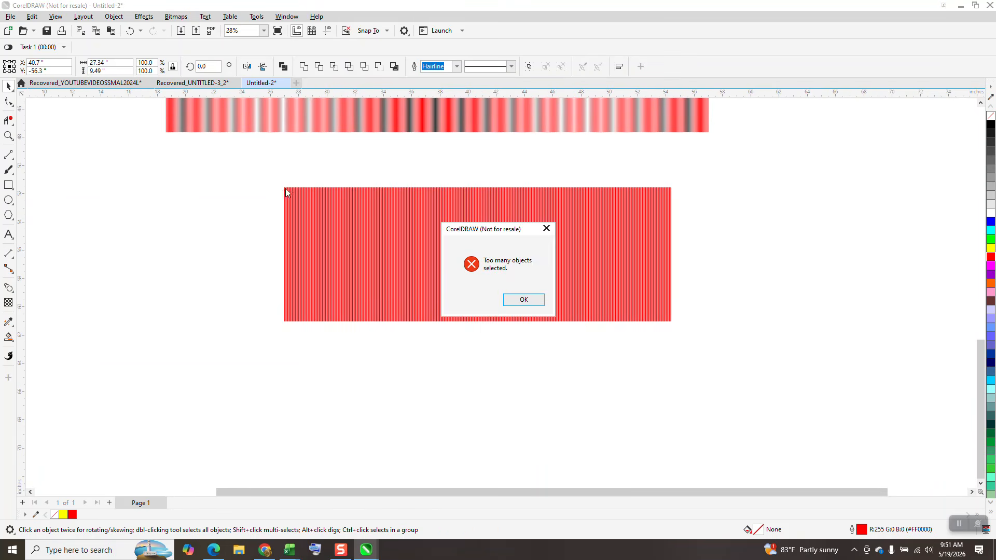
{"action": "left_click", "coordinate": [546, 228]}
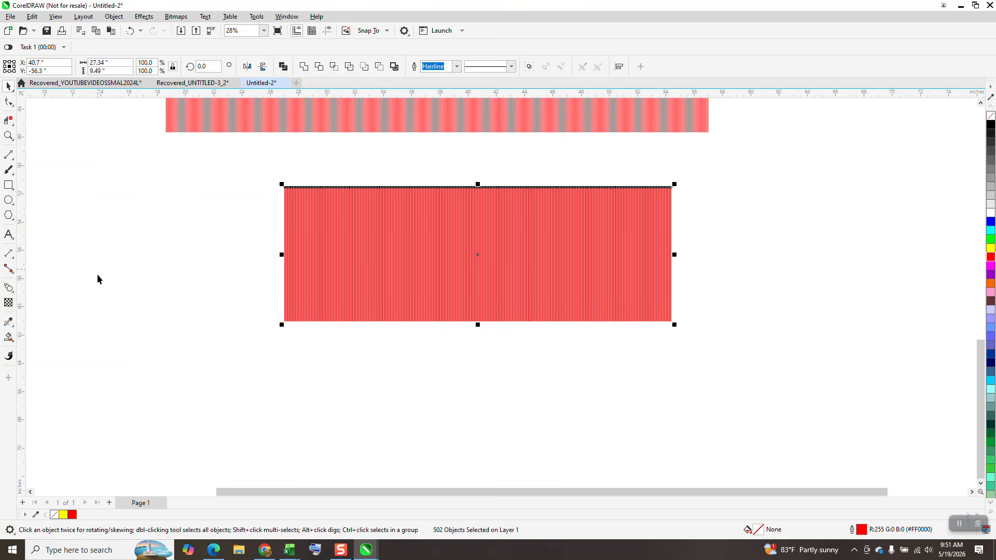
- Draw a red-filled circle about 4.88 inches wide below the lines and copy it about 33 inches to the right with a yellow fill
{"action": "left_click", "coordinate": [9, 200]}
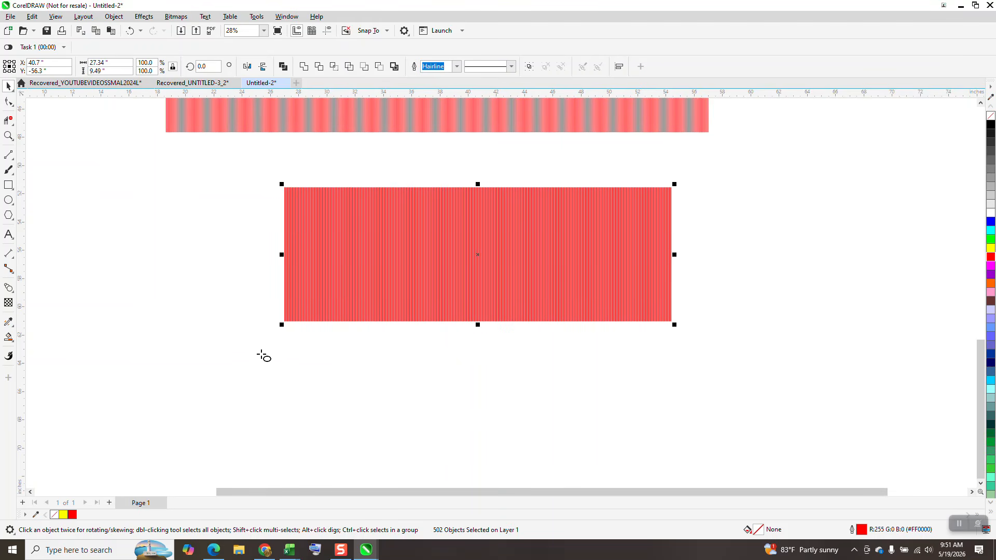
{"action": "left_click_drag", "start_coordinate": [310, 358], "coordinate": [269, 426]}
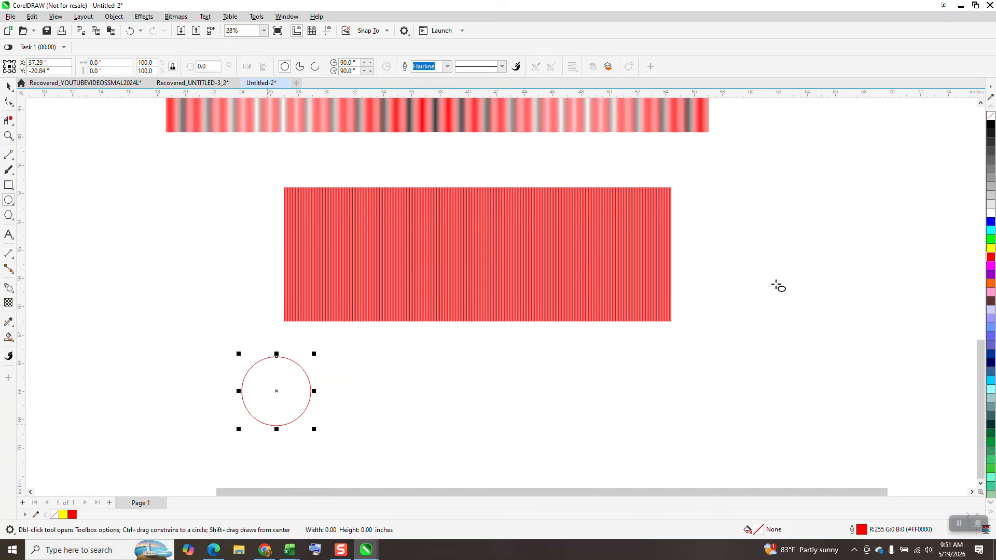
{"action": "left_click", "coordinate": [990, 258]}
{"action": "key", "text": "space"}
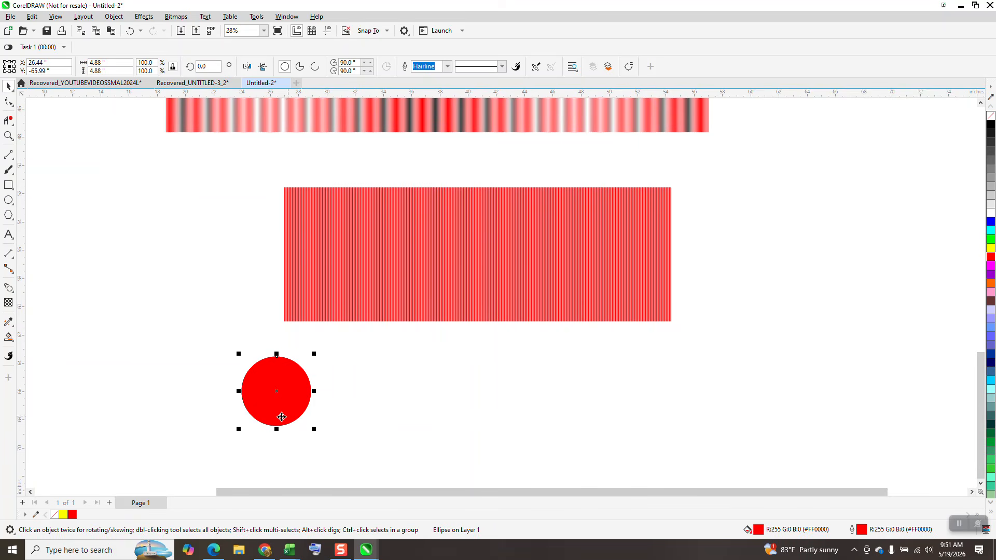
{"action": "left_click_drag", "start_coordinate": [281, 418], "coordinate": [744, 417]}
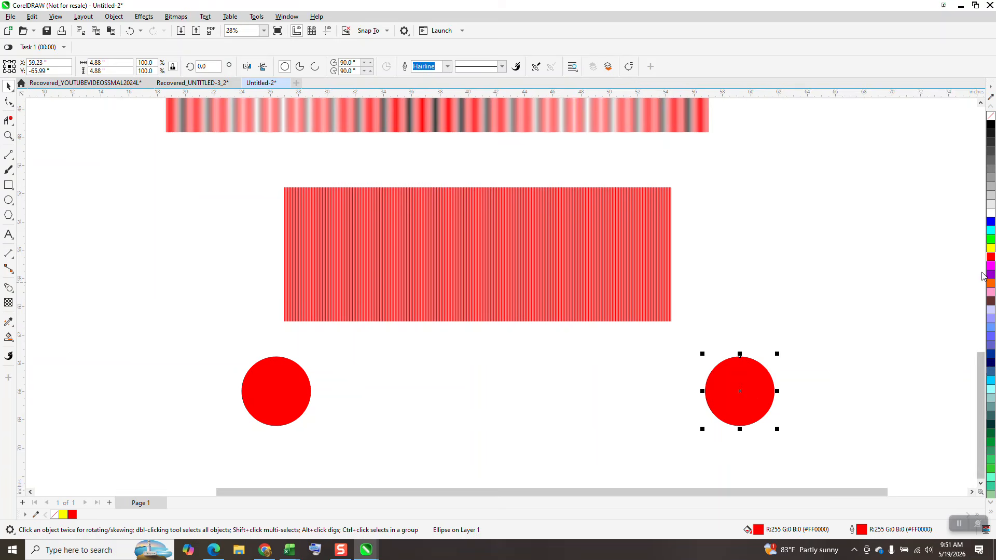
{"action": "left_click", "coordinate": [991, 248]}
- Remove the outlines from both circles and blend them with the Straight 10 Step preset
{"action": "left_click_drag", "start_coordinate": [217, 342], "coordinate": [863, 426]}
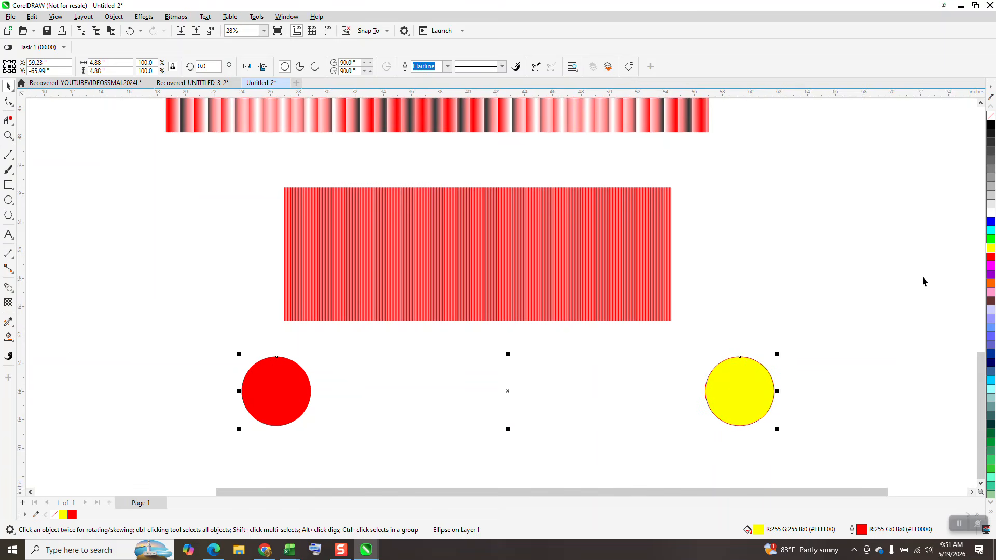
{"action": "right_click", "coordinate": [990, 119]}
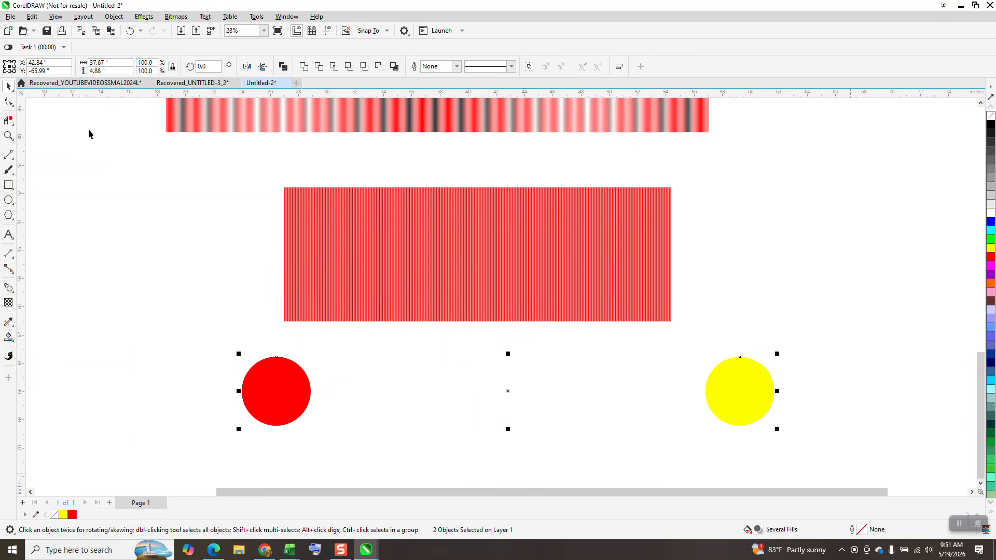
{"action": "left_click", "coordinate": [8, 287]}
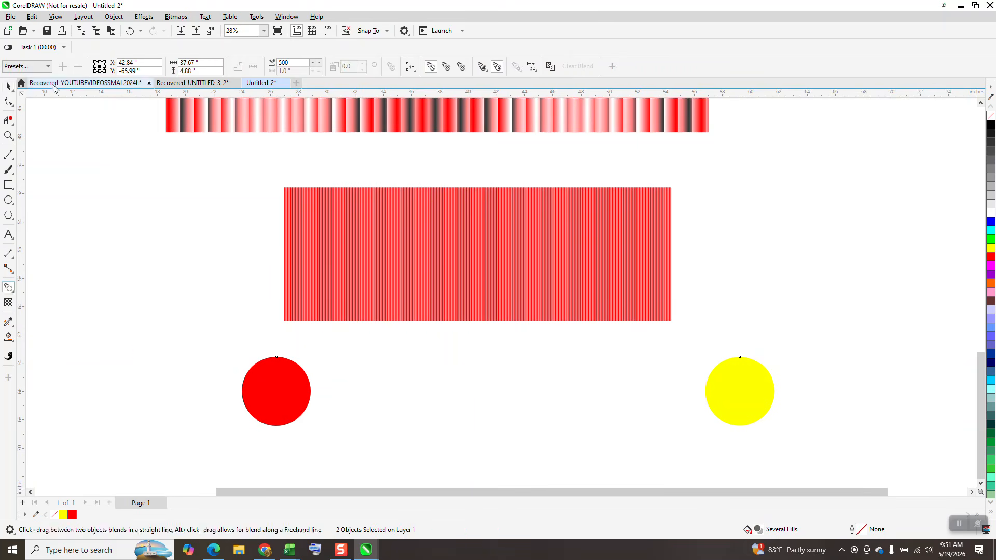
{"action": "left_click", "coordinate": [46, 67]}
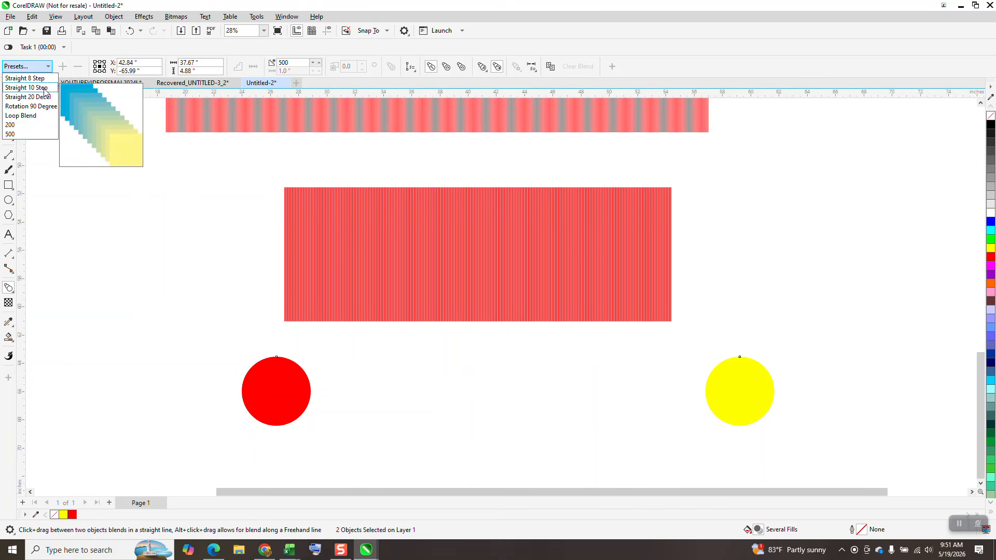
{"action": "left_click", "coordinate": [46, 87]}
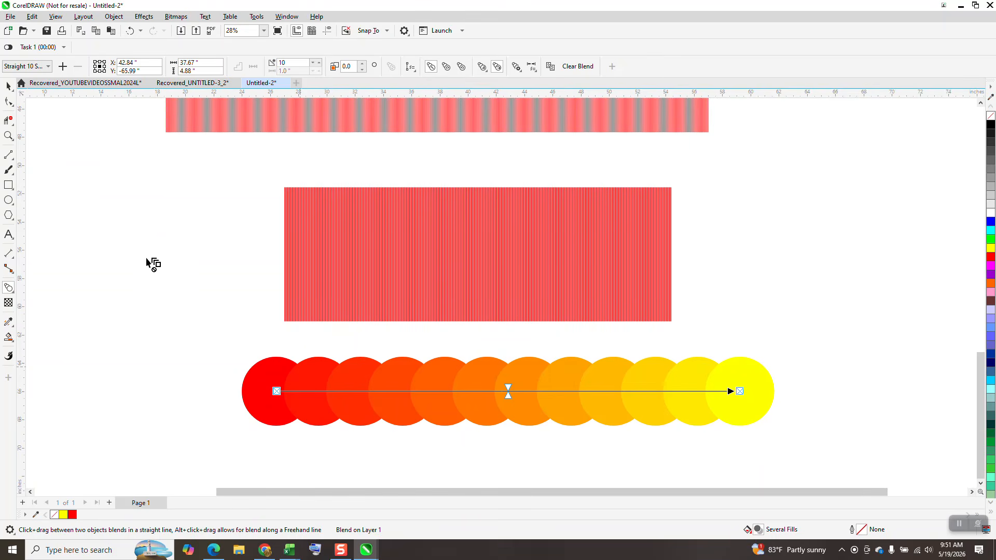
- Break the red-to-yellow circle blend apart
{"action": "left_click", "coordinate": [9, 101]}
{"action": "left_click_drag", "start_coordinate": [754, 444], "coordinate": [846, 465]}
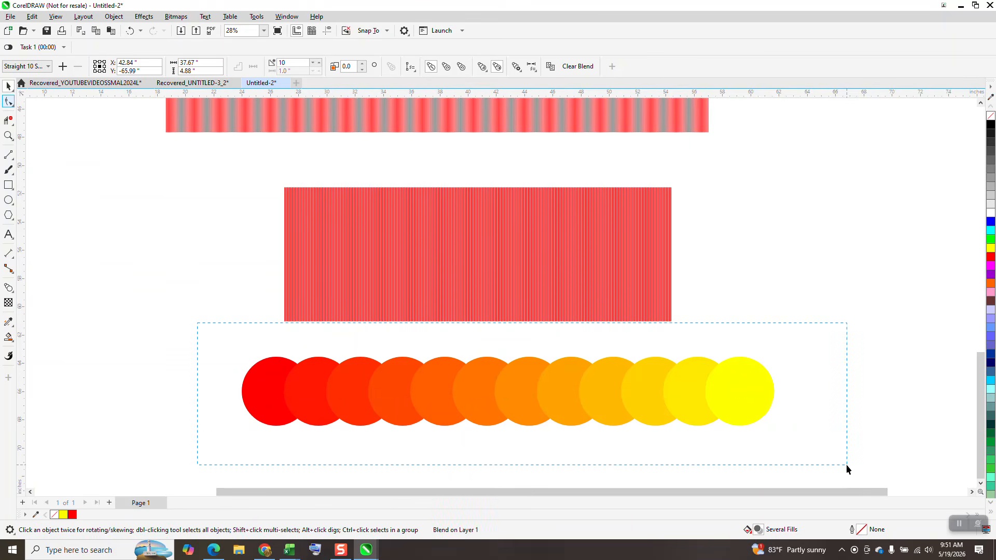
{"action": "left_click", "coordinate": [114, 17]}
{"action": "left_click", "coordinate": [148, 256]}
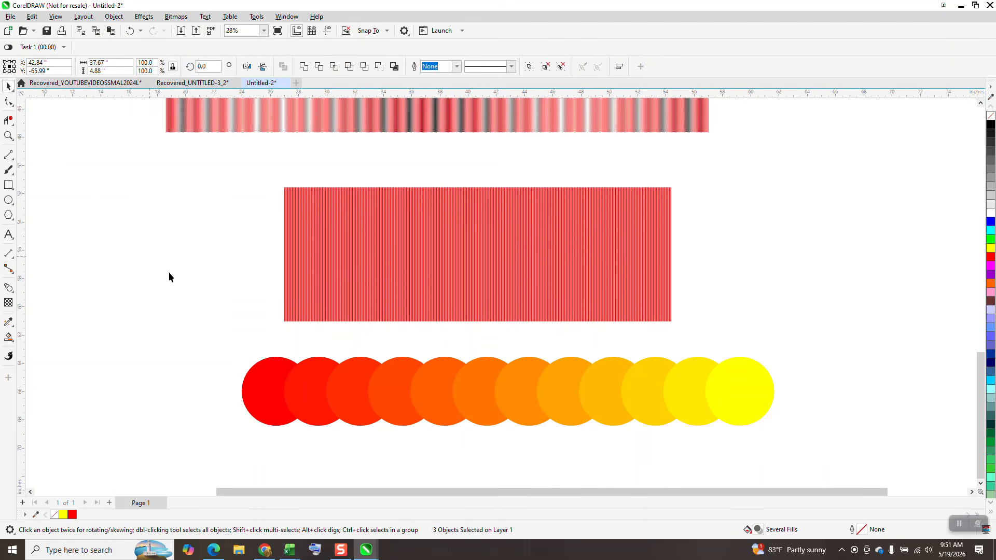
- Ungroup the intermediate circles and move the two middle orange ones to the empty area right of the lower line block
{"action": "mouse_move", "coordinate": [438, 399]}
{"action": "left_mouse_down"}
{"action": "mouse_move", "coordinate": [440, 419]}
{"action": "mouse_move", "coordinate": [453, 388]}
{"action": "left_mouse_up"}
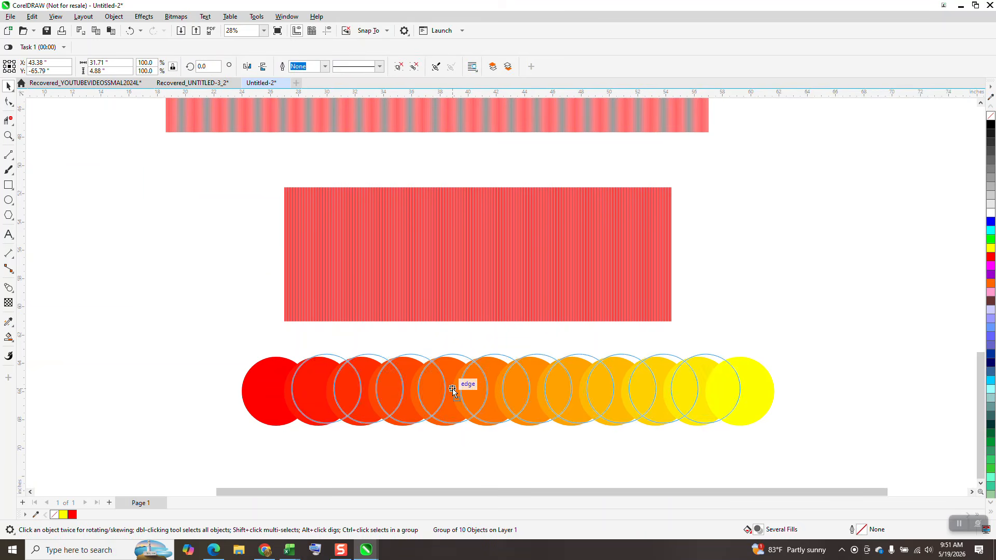
{"action": "left_click", "coordinate": [114, 17]}
{"action": "mouse_move", "coordinate": [155, 195]}
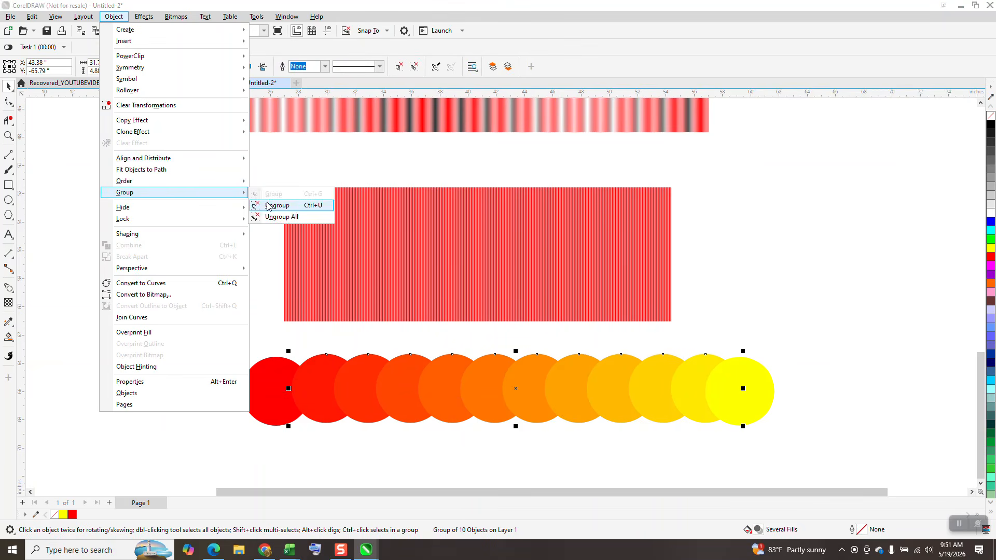
{"action": "left_click", "coordinate": [311, 206]}
{"action": "left_click_drag", "start_coordinate": [495, 375], "coordinate": [761, 264]}
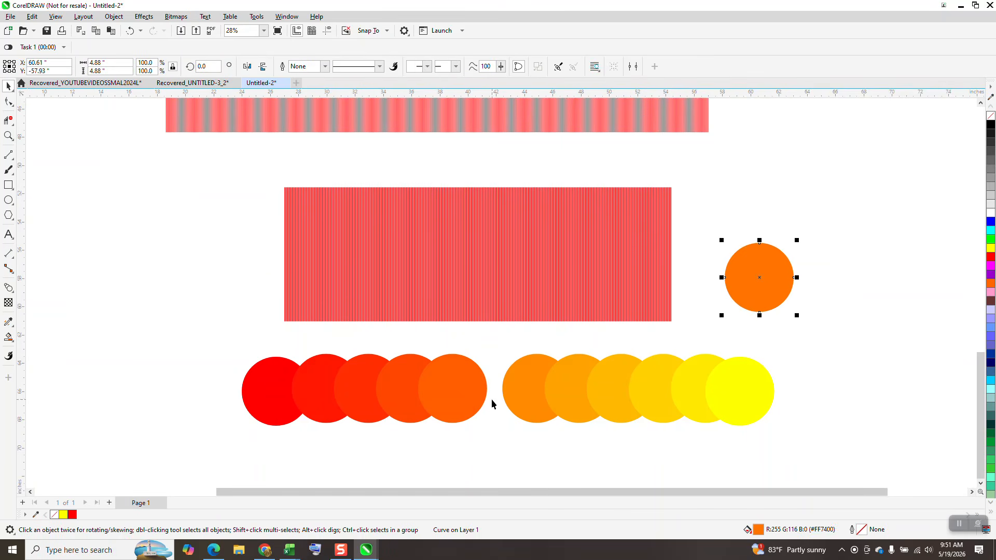
{"action": "left_click_drag", "start_coordinate": [510, 394], "coordinate": [775, 279]}
- Add the fill colors of the dark orange circle (#FF7400) and the amber circle (#FFB900) to the color palette
{"action": "scroll", "coordinate": [360, 275], "scroll_direction": "down", "scroll_amount": 1}
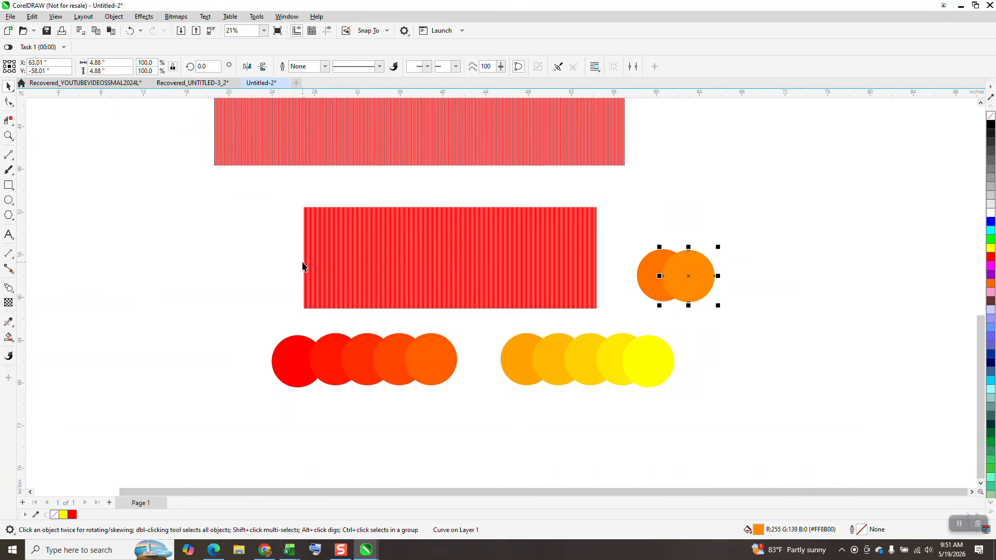
{"action": "mouse_move", "coordinate": [649, 268]}
{"action": "left_mouse_down"}
{"action": "mouse_move", "coordinate": [791, 190]}
{"action": "mouse_move", "coordinate": [822, 284]}
{"action": "mouse_move", "coordinate": [992, 293]}
{"action": "left_mouse_up"}
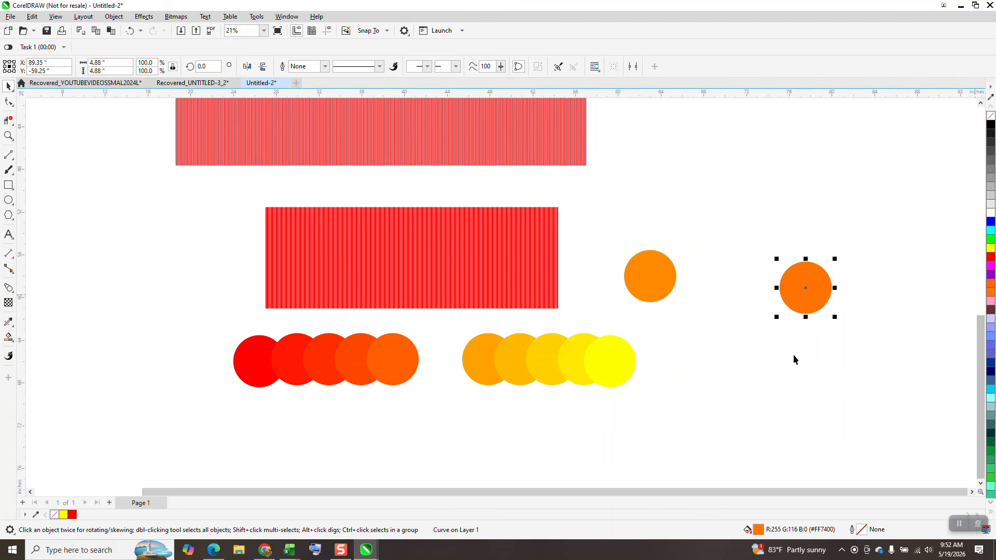
{"action": "left_click_drag", "start_coordinate": [509, 363], "coordinate": [990, 307]}
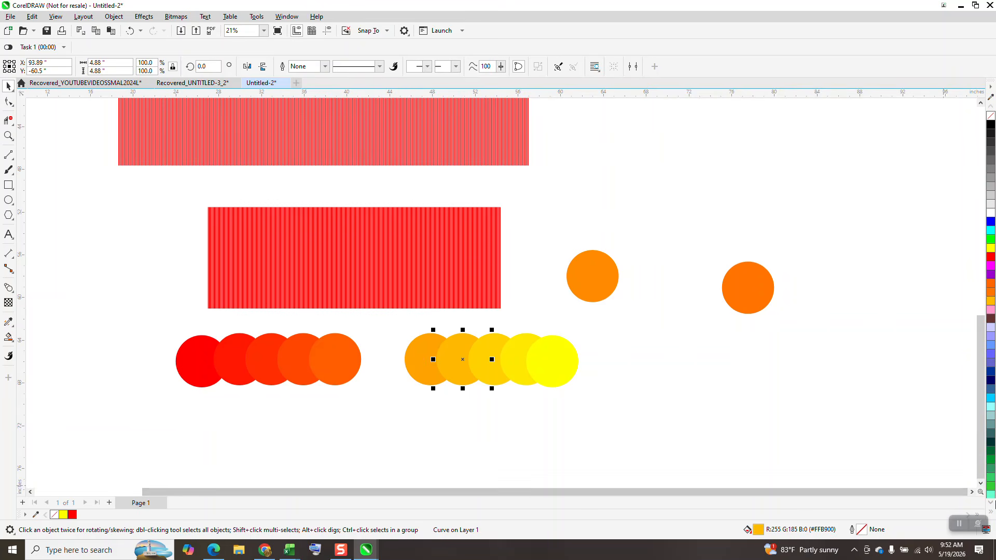
- Look through the whole color palette and check the added #FFB900 swatch
{"action": "left_click", "coordinate": [989, 502]}
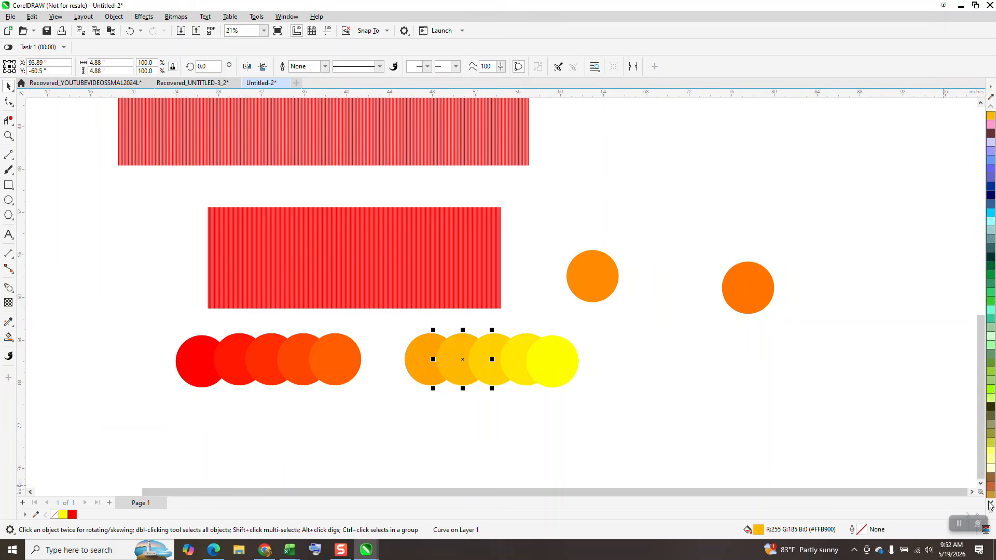
{"action": "left_click", "coordinate": [990, 506]}
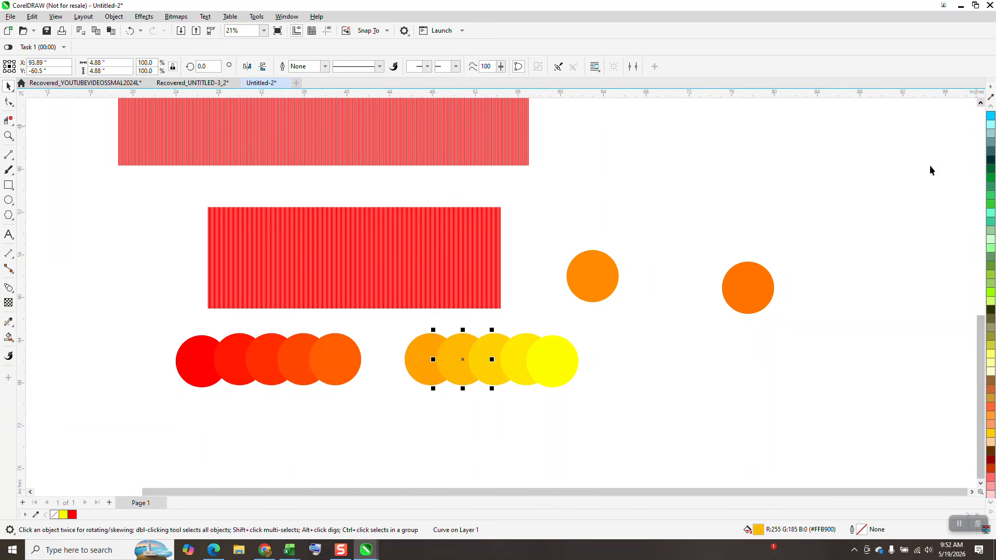
{"action": "left_click", "coordinate": [991, 106]}
{"action": "left_click", "coordinate": [990, 107]}
{"action": "left_click", "coordinate": [990, 107]}
{"action": "left_click", "coordinate": [990, 106]}
{"action": "left_click", "coordinate": [991, 107]}
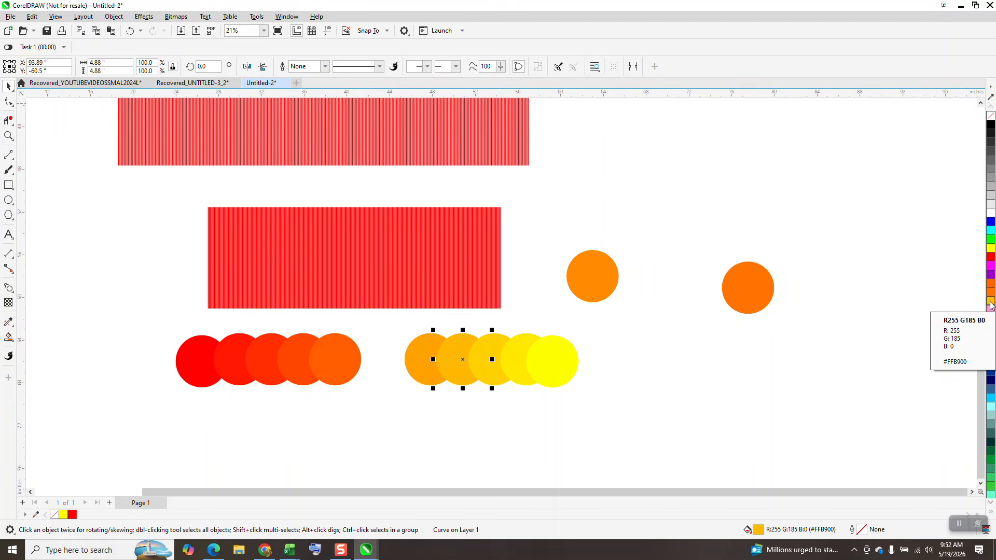
- View the whole drawing and zoom in on the page heading "add pre set to the BLEND TOOL"
{"action": "scroll", "coordinate": [432, 355], "scroll_direction": "down", "scroll_amount": 1}
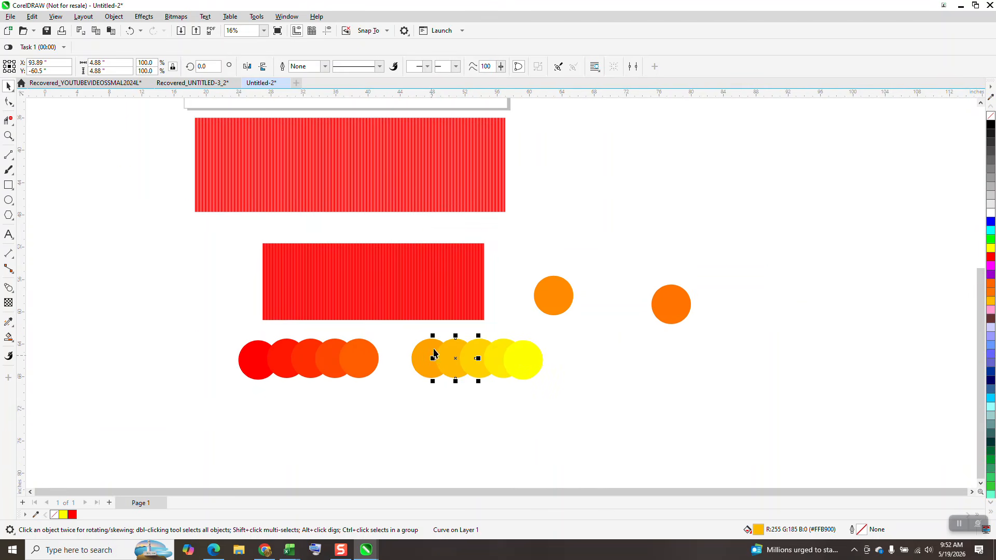
{"action": "scroll", "coordinate": [517, 357], "scroll_direction": "down", "scroll_amount": 4}
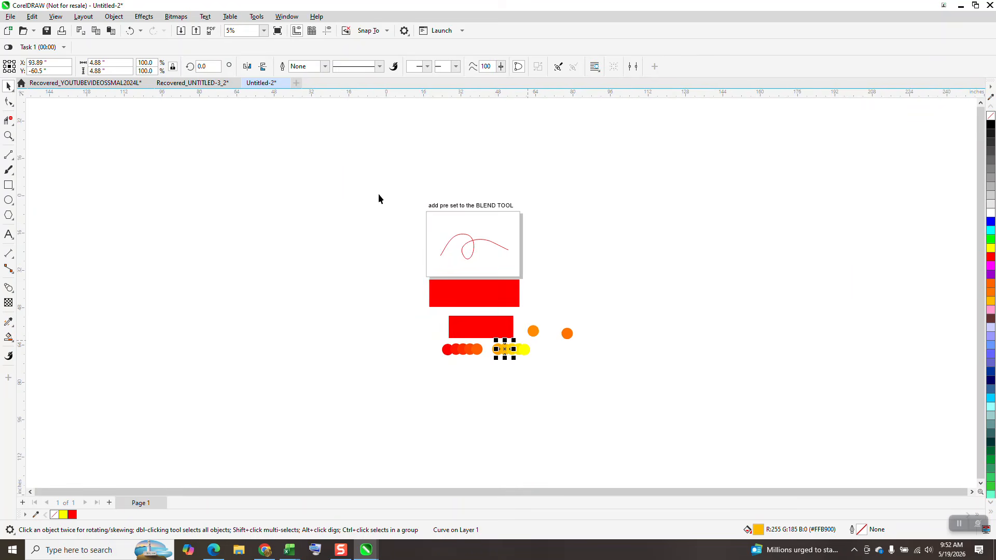
{"action": "left_click", "coordinate": [9, 136]}
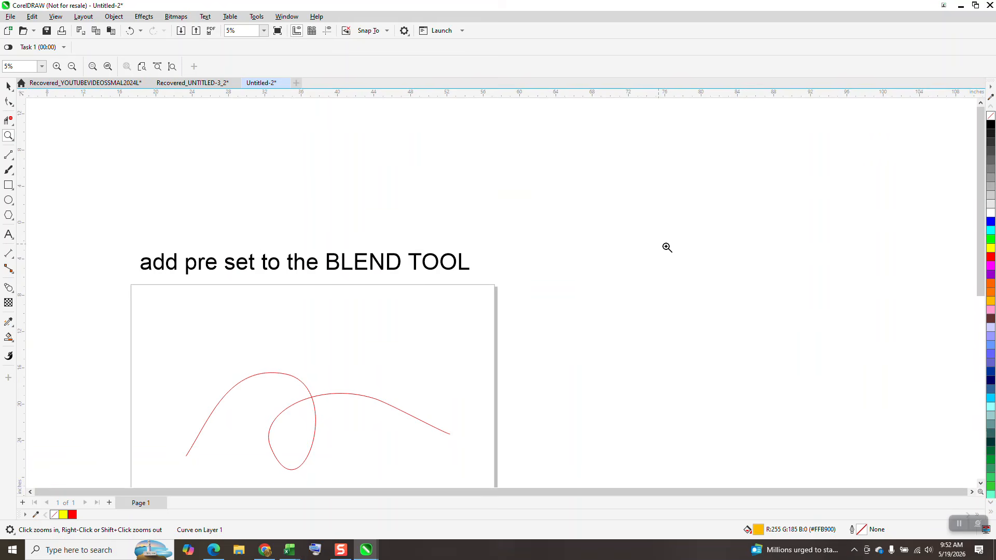